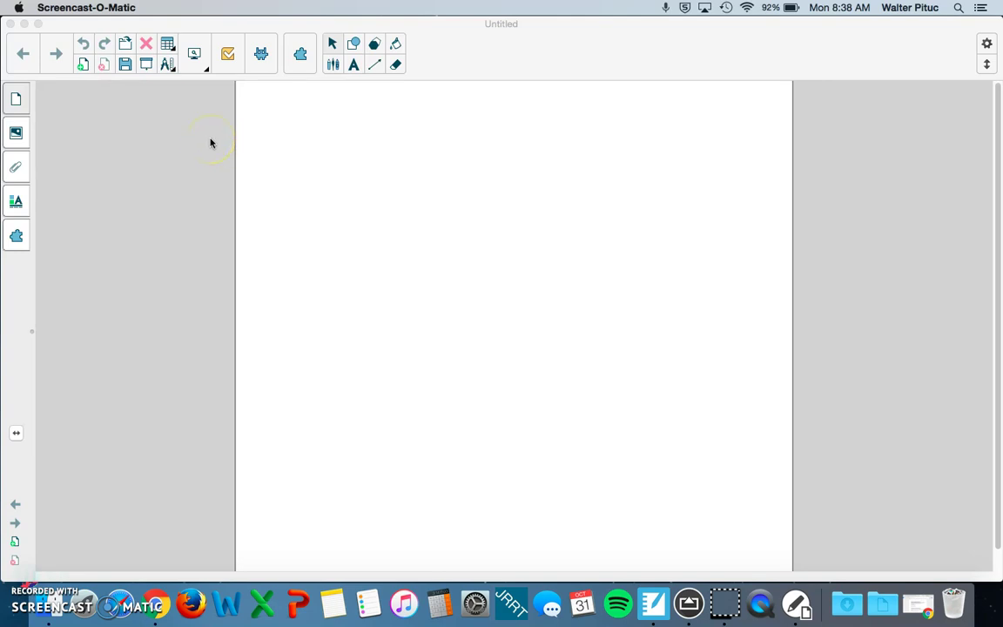
Step: Bring Notebook to the front and launch SMART response 2 from the toolbar
left_click(234, 62)
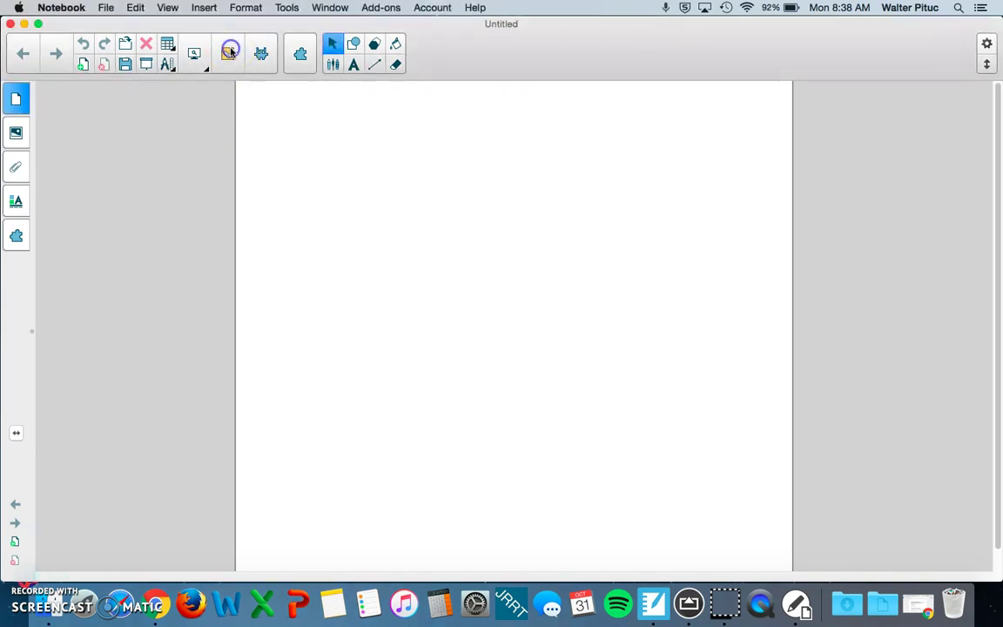
left_click(230, 55)
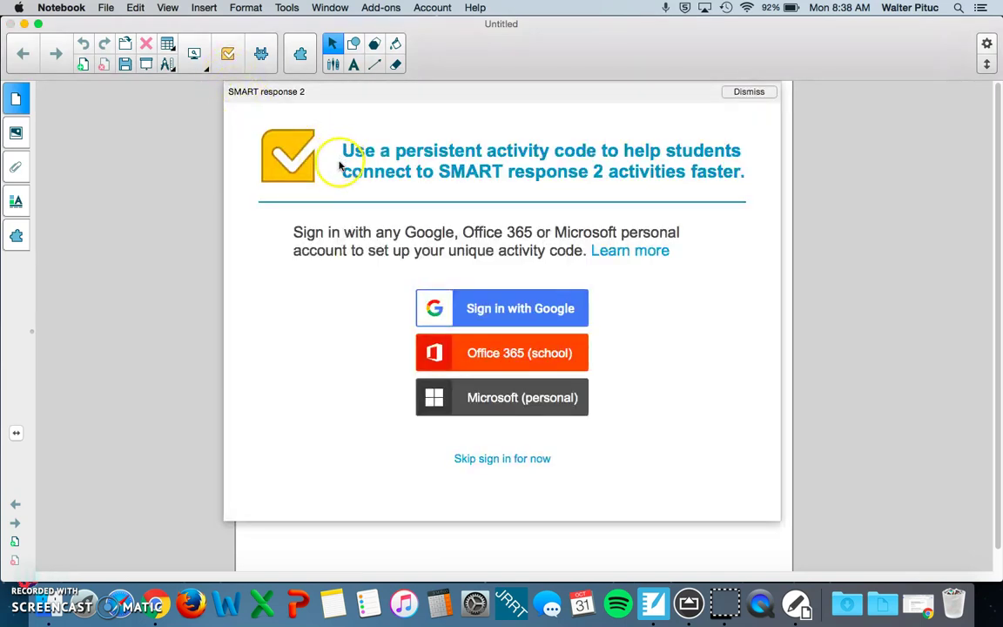
Step: Start Google sign-in and try the password for the first account
left_click(490, 312)
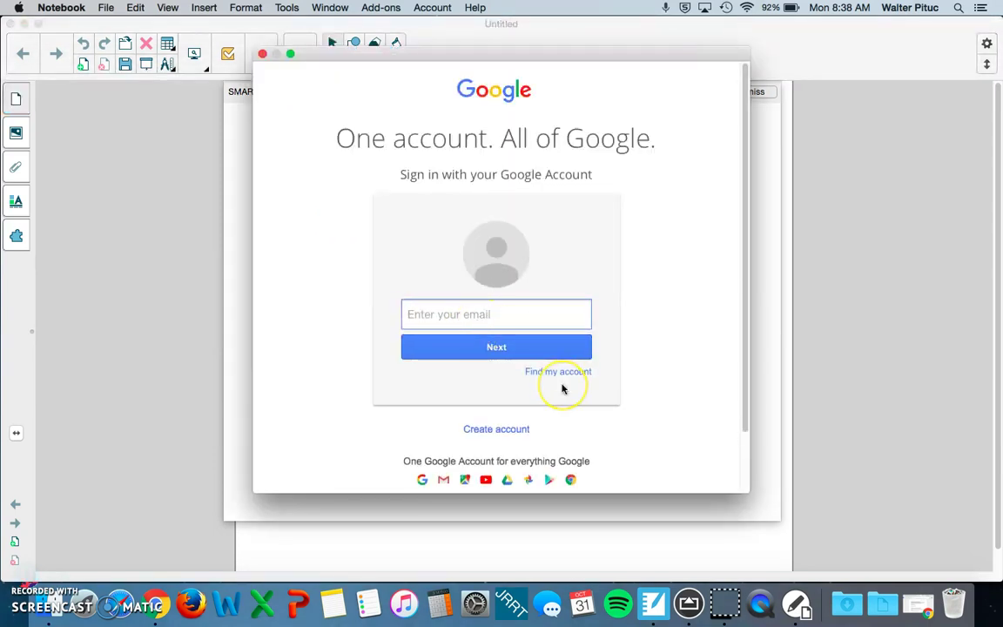
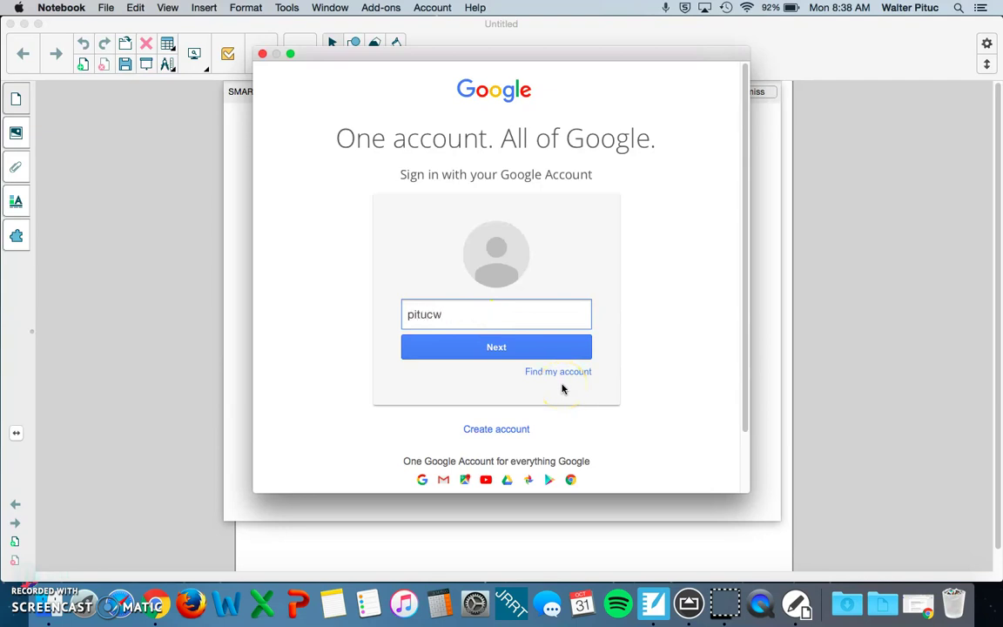
left_click(524, 346)
type("p")
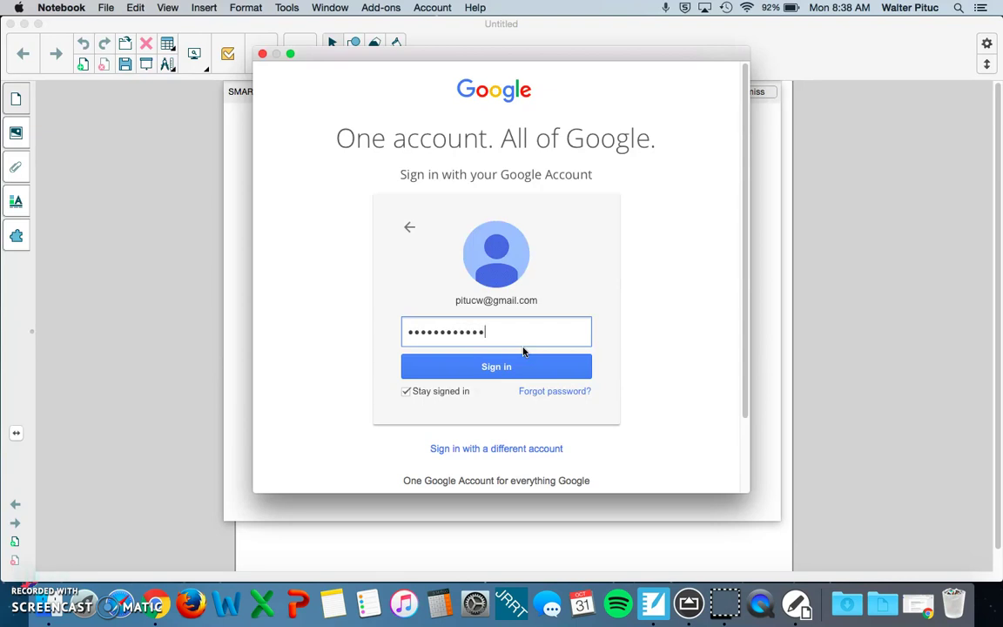
key("Return")
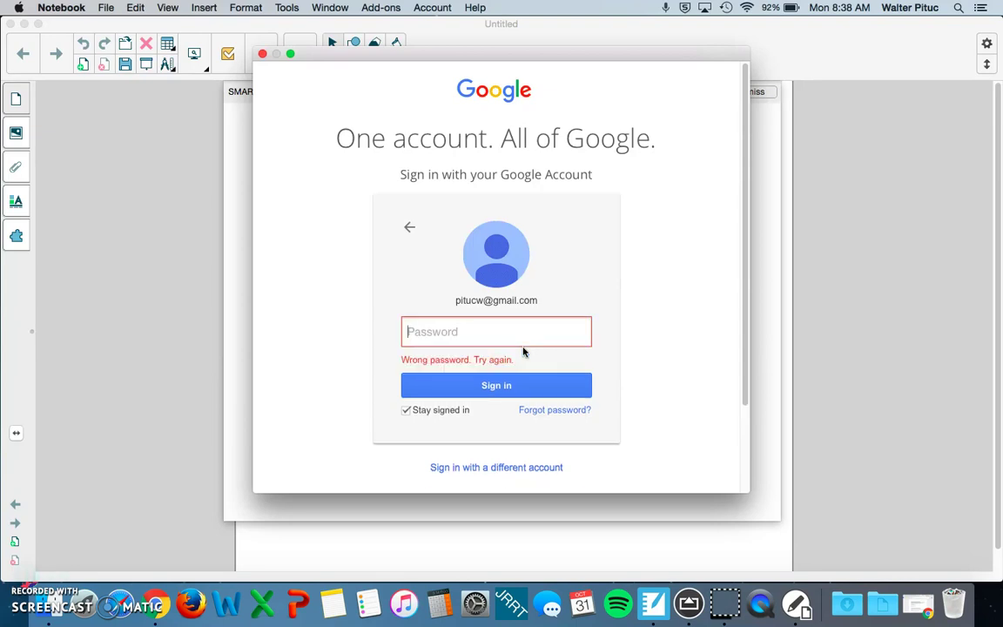
type("•••••")
key("Return")
type("••••••••••••")
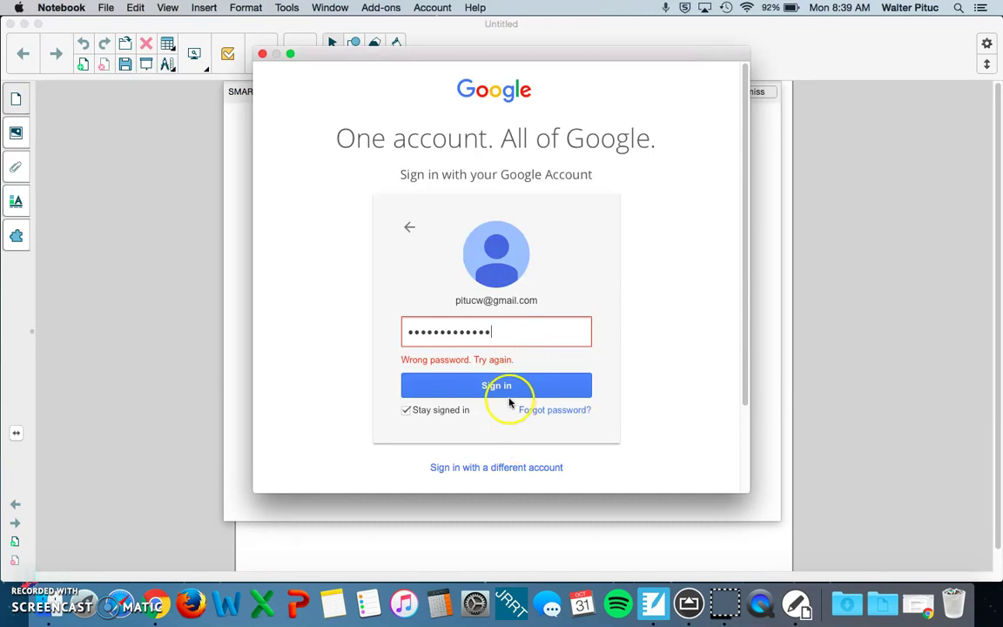
left_click(504, 386)
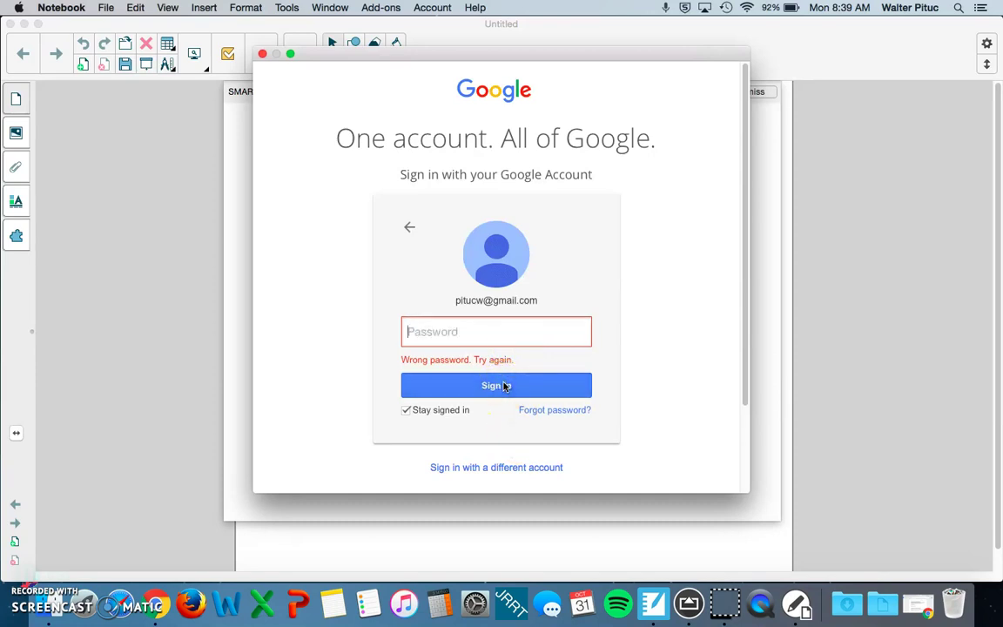
Step: Sign in with the school Google account instead and confirm the all-set message
left_click(517, 466)
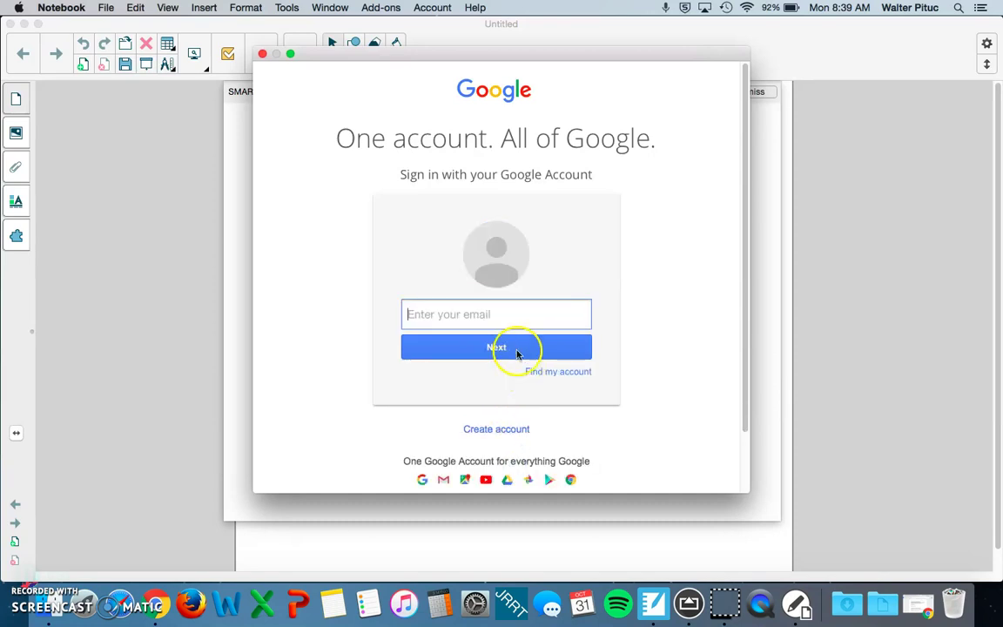
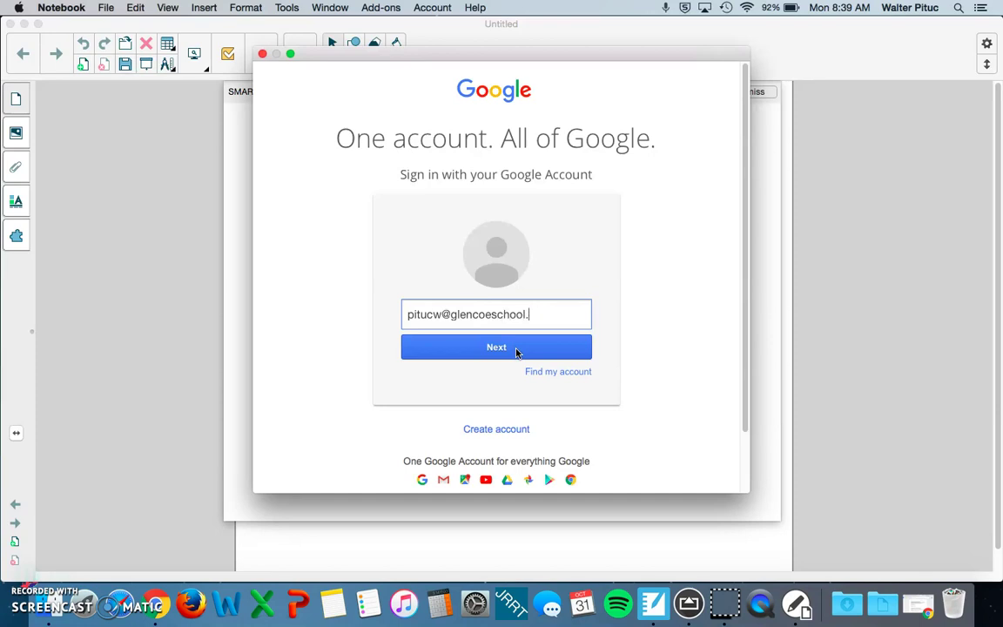
left_click(516, 352)
type("••")
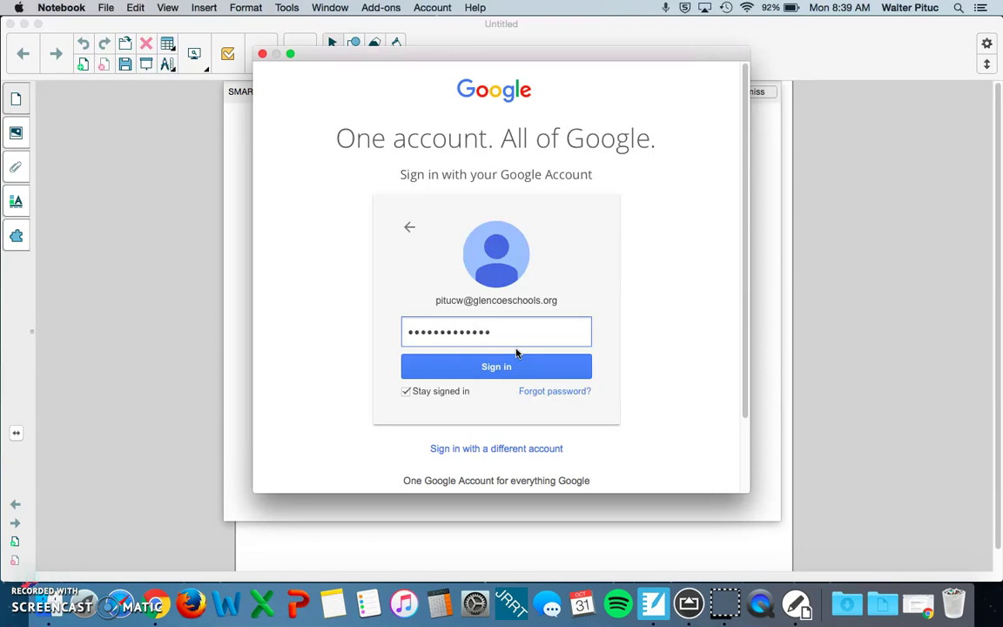
key("Return")
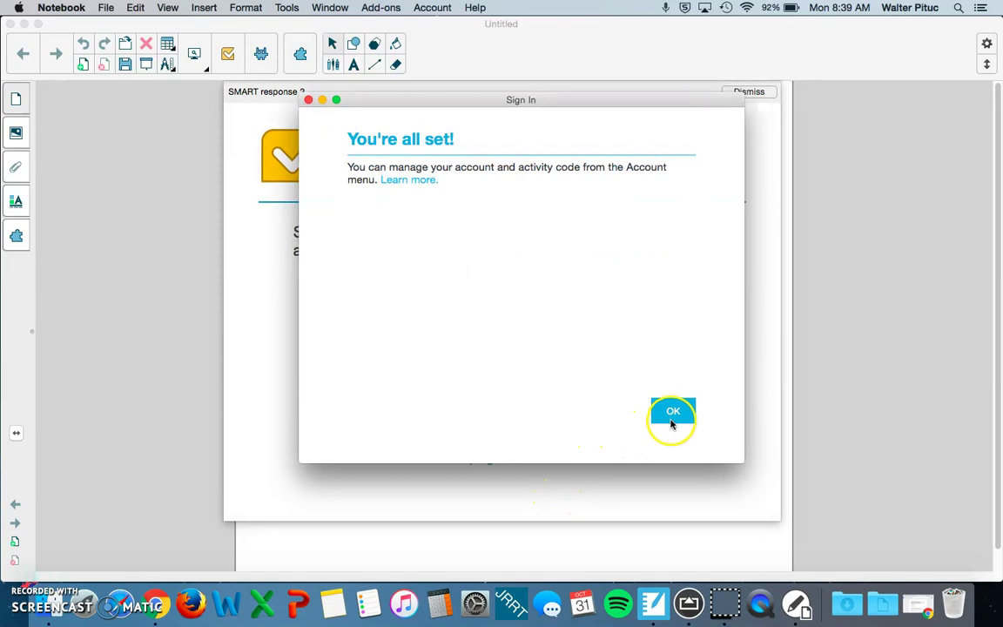
left_click(674, 418)
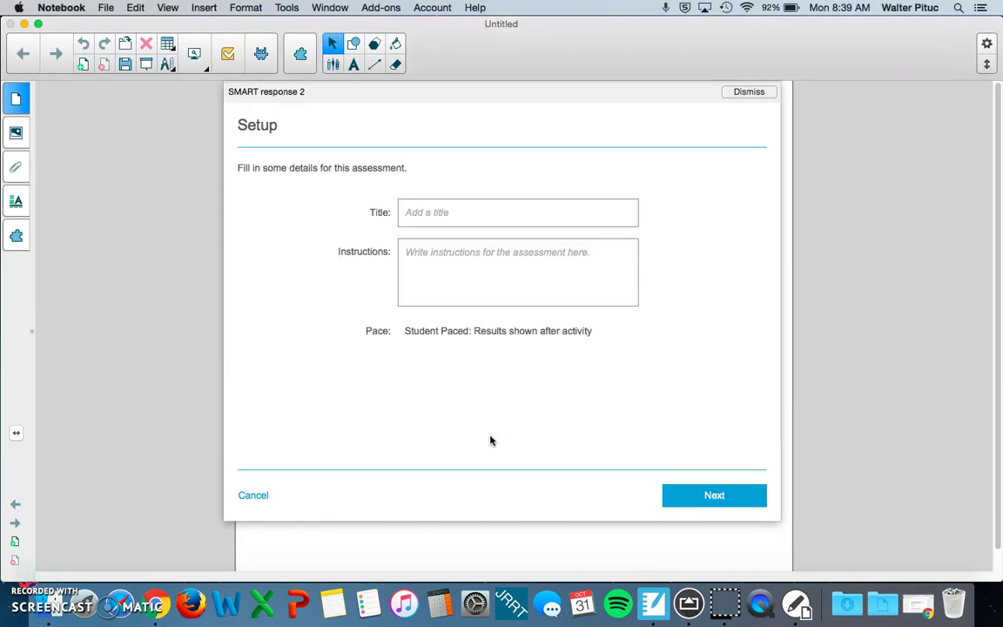
Step: Title the assessment 'Math Quiz', instruct students to answer all questions as best they can, and continue
left_click(440, 217)
type("Math Quiz")
left_click(442, 248)
left_click(430, 217)
left_click(440, 255)
type("Please answ")
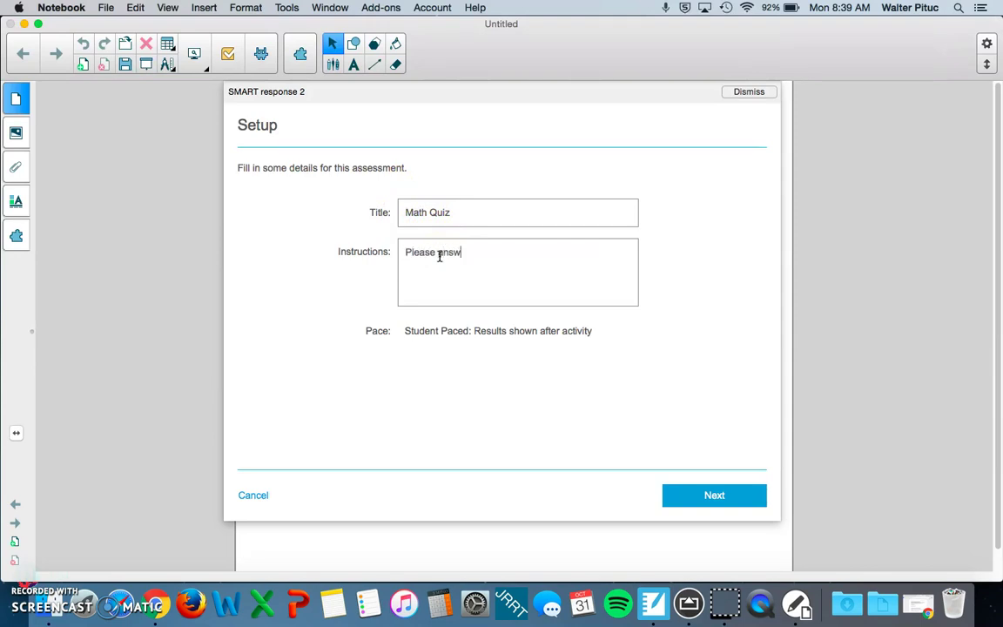
type("er all the querstions to the")
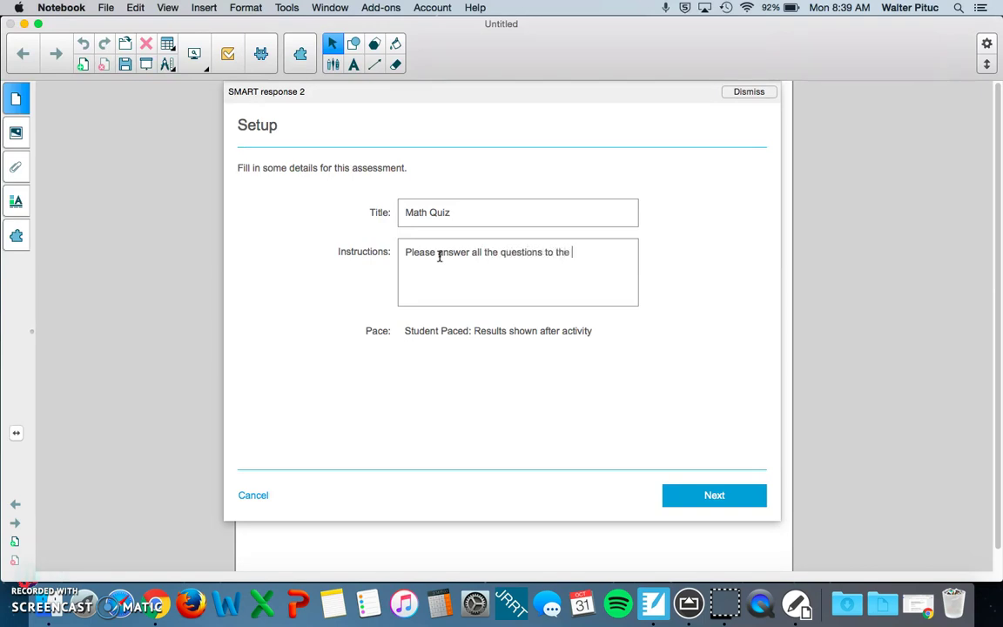
type(" best of your ability.")
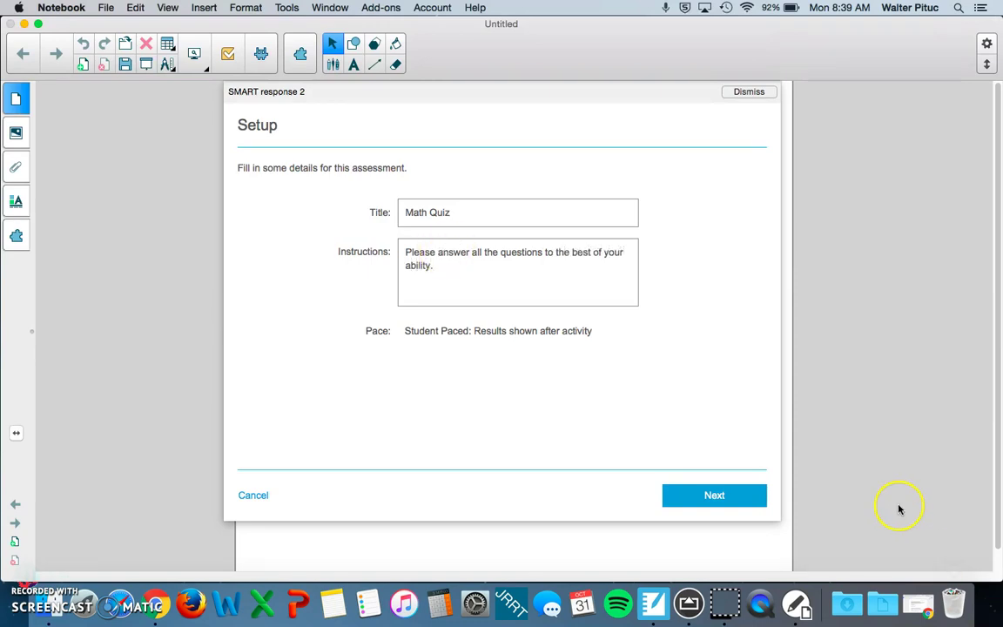
left_click(707, 495)
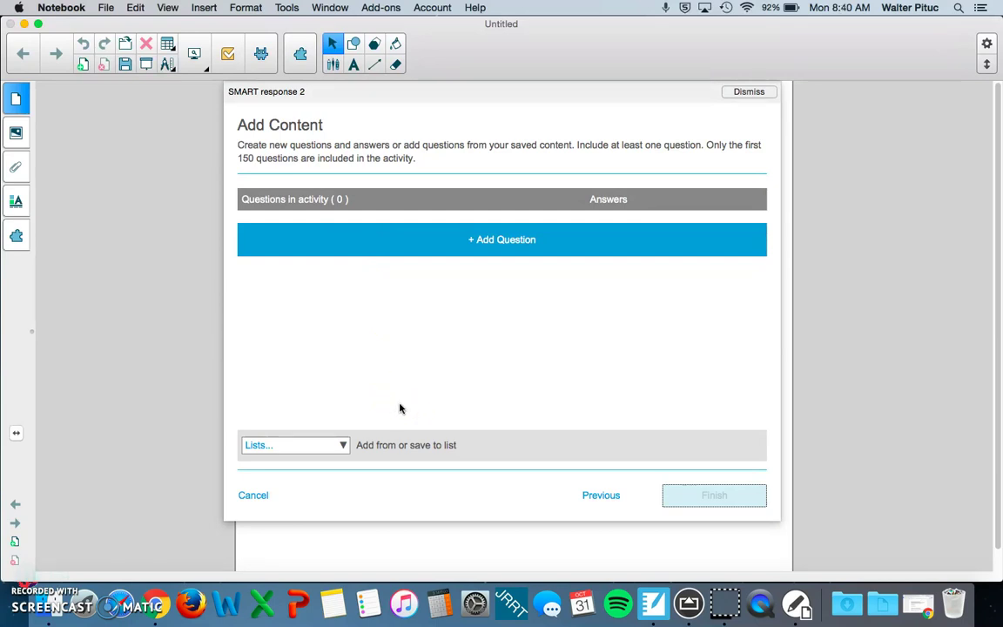
Step: Add a Multiple Choice question 'What is 4x4?' without attaching an image
left_click(480, 252)
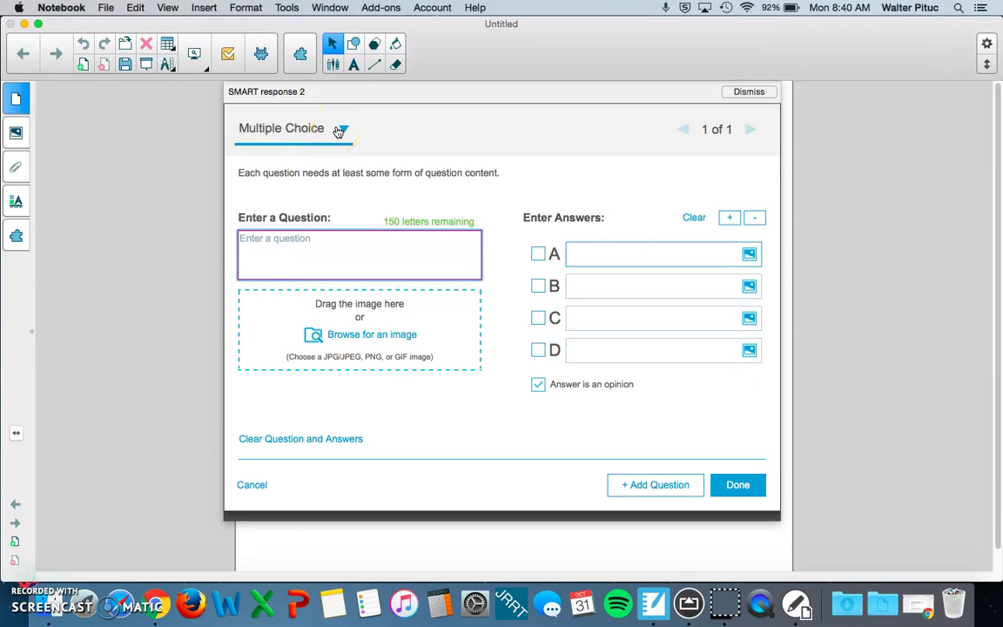
left_click(340, 131)
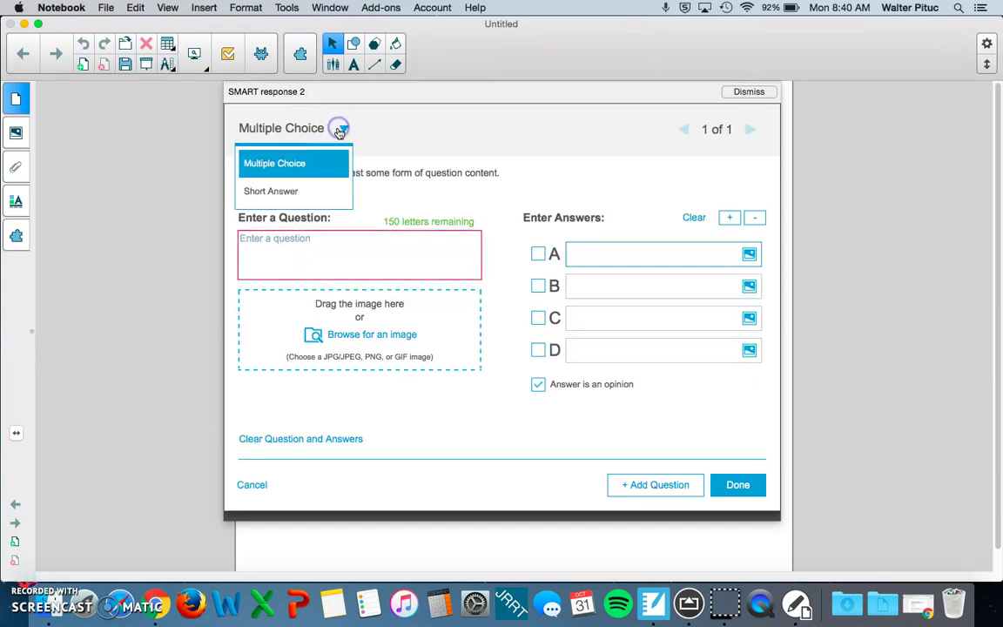
left_click(438, 155)
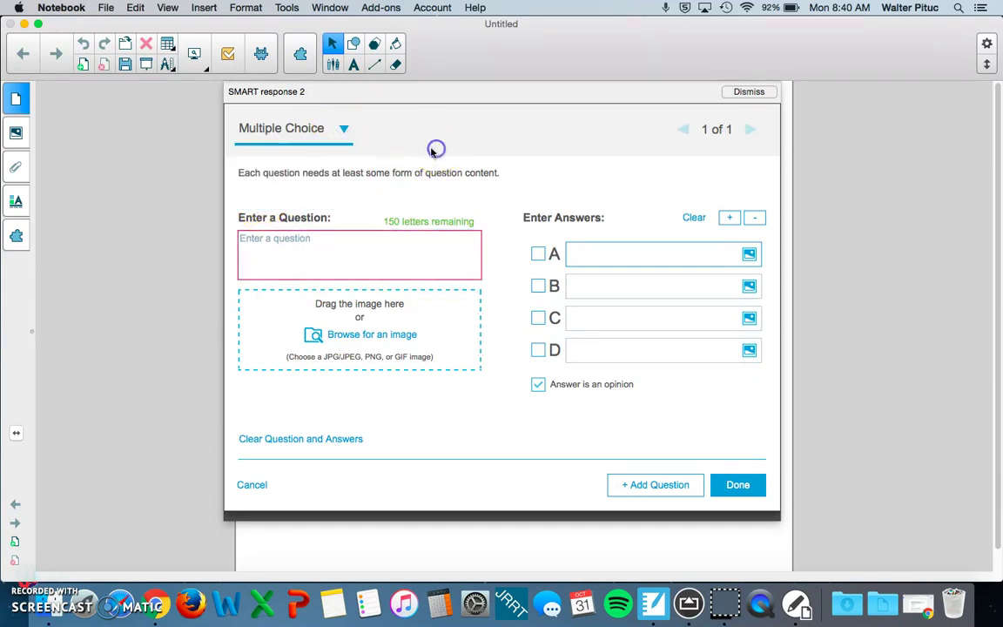
left_click(293, 217)
left_click(275, 258)
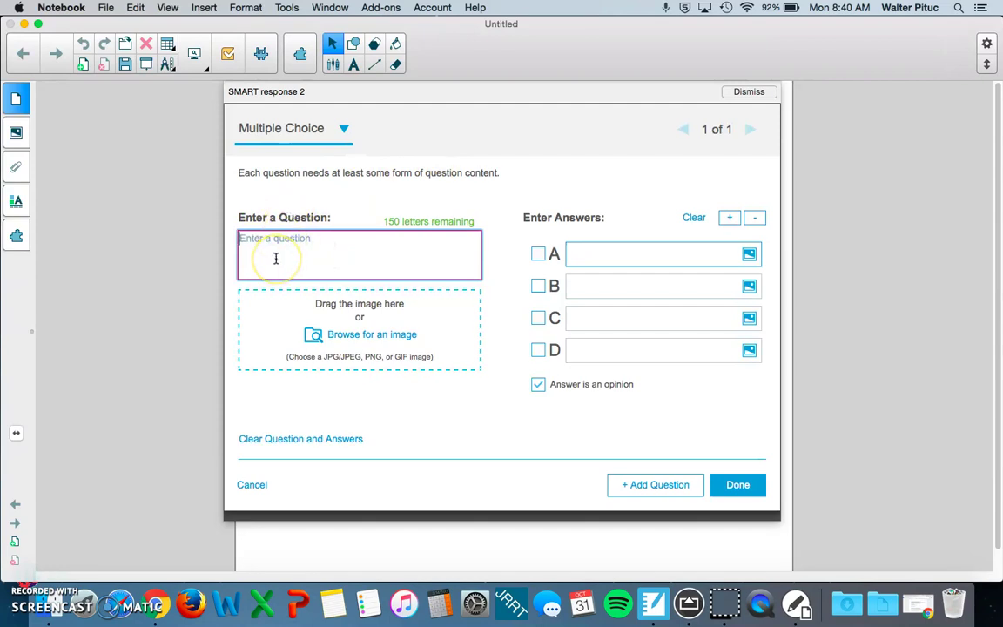
type("What is 4x4?")
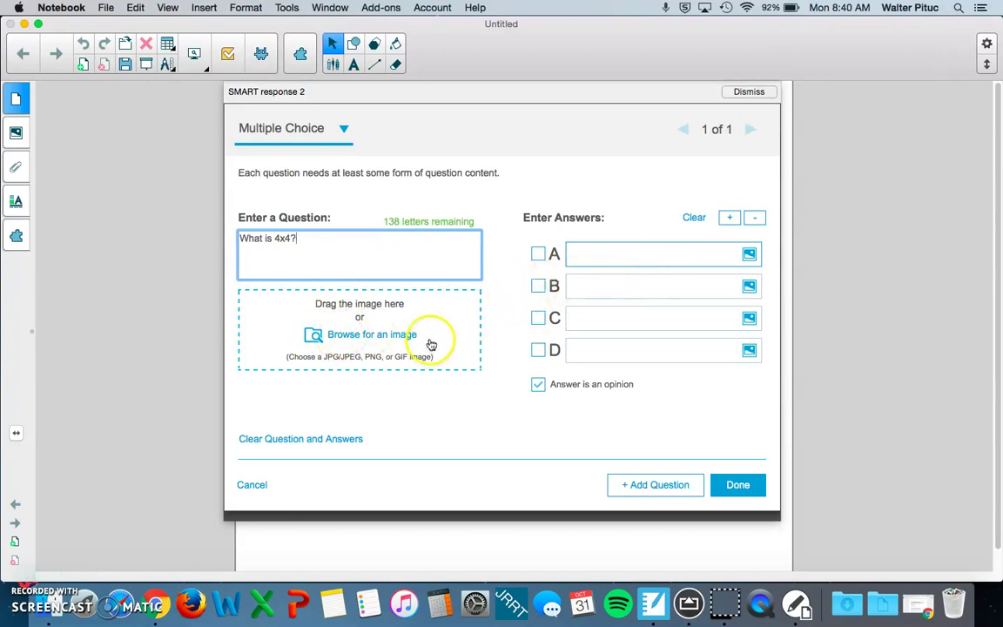
left_click(400, 336)
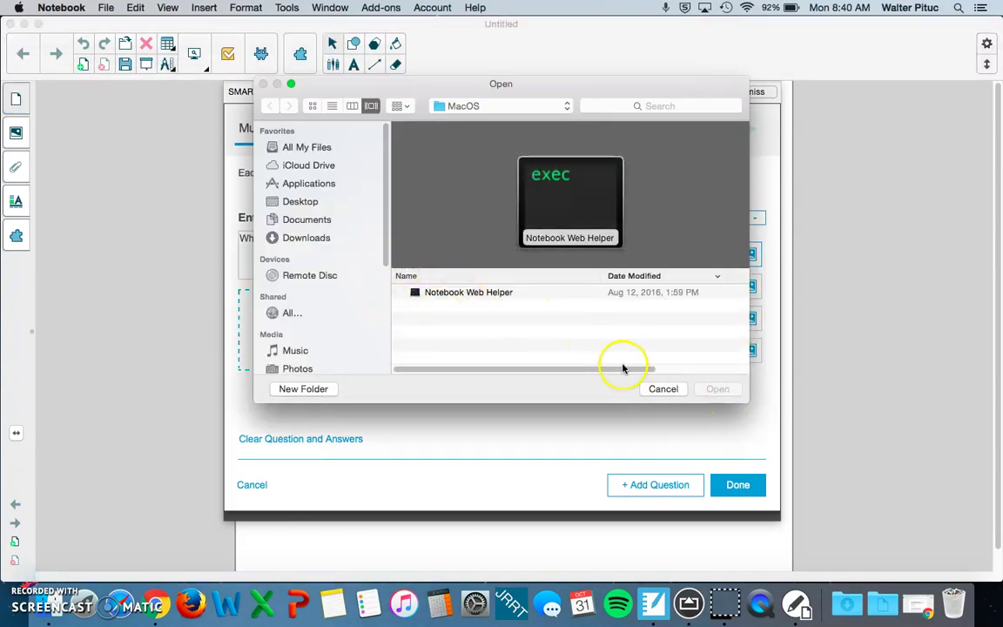
left_click(655, 388)
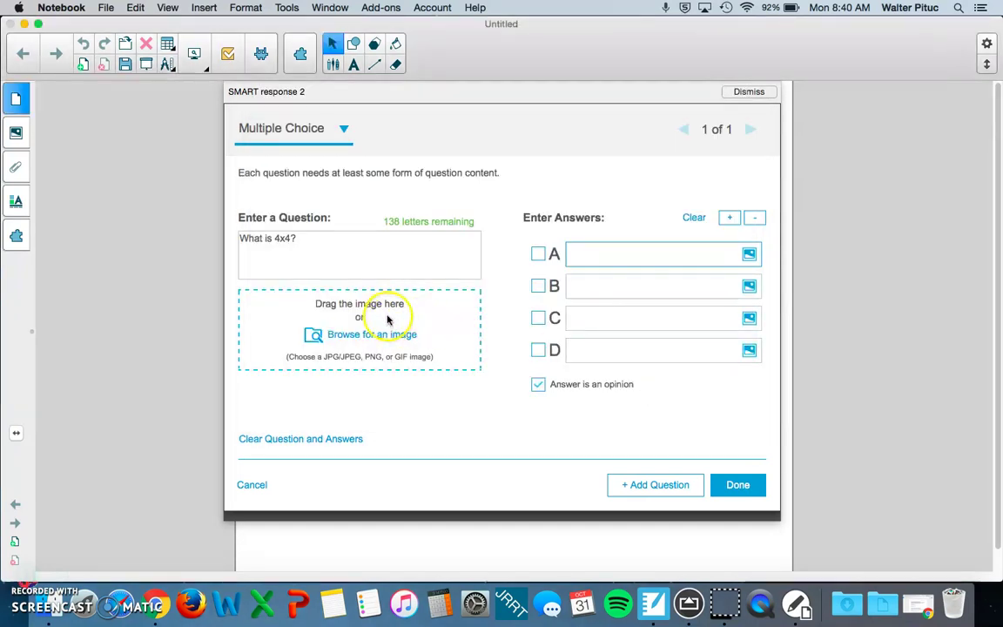
left_click(671, 257)
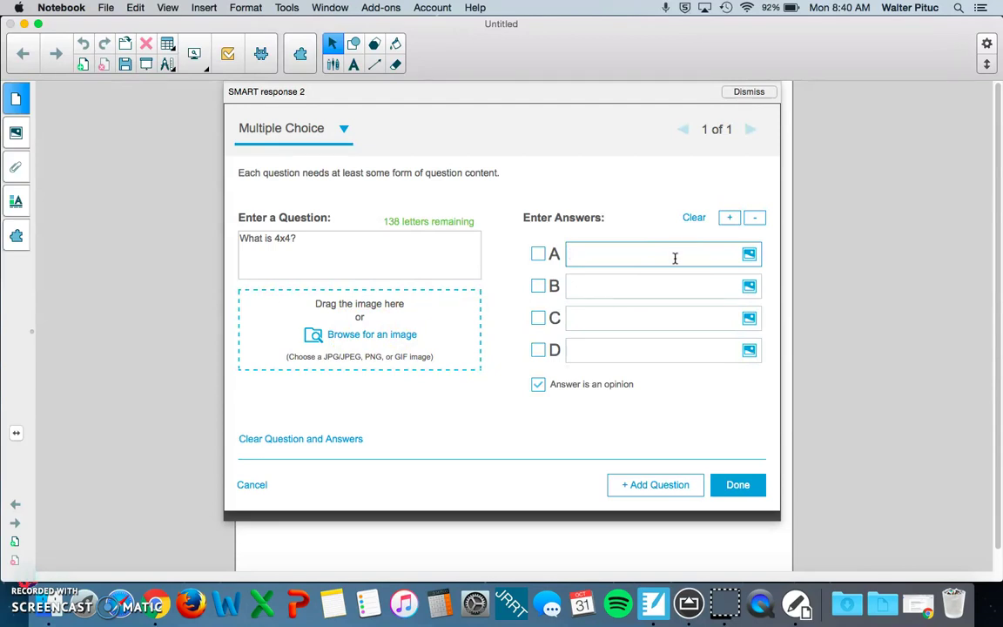
Step: Enter answers 8, 4, 16 and 20, marking 16 as correct
left_click(653, 281)
type("4")
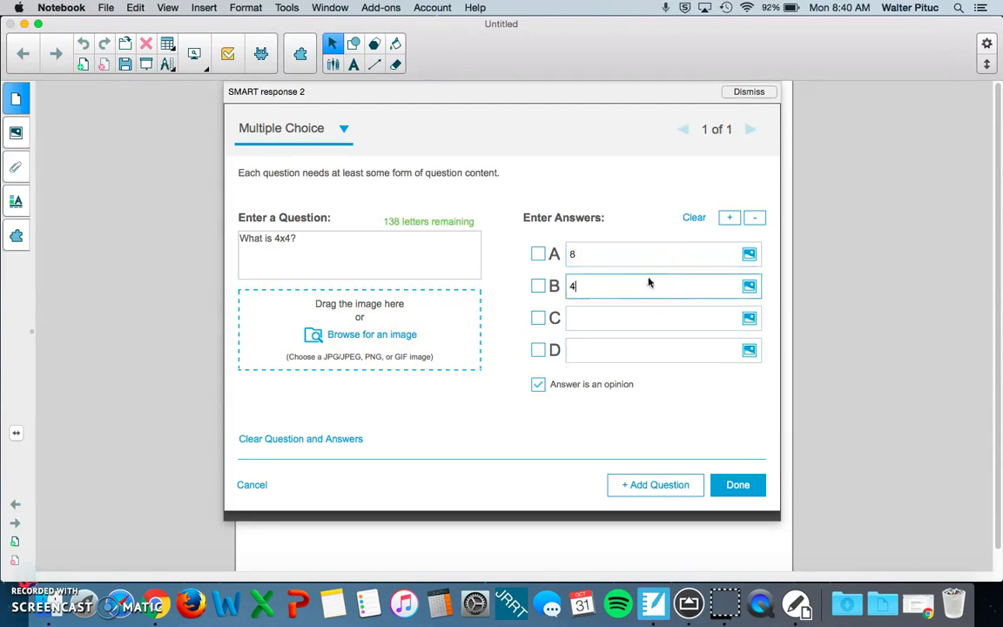
left_click(625, 318)
type("16")
left_click(600, 344)
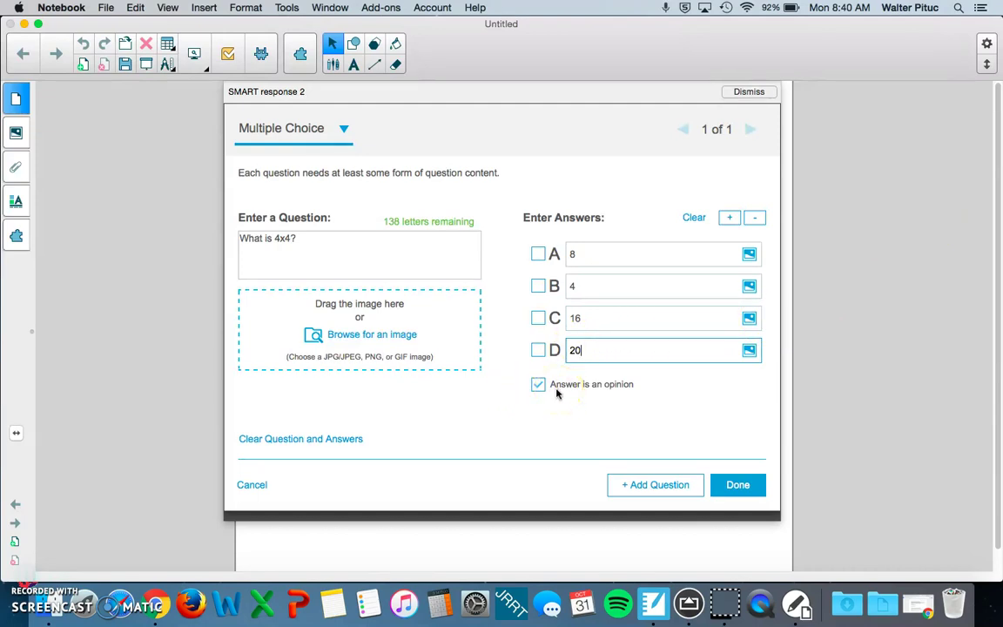
left_click(538, 319)
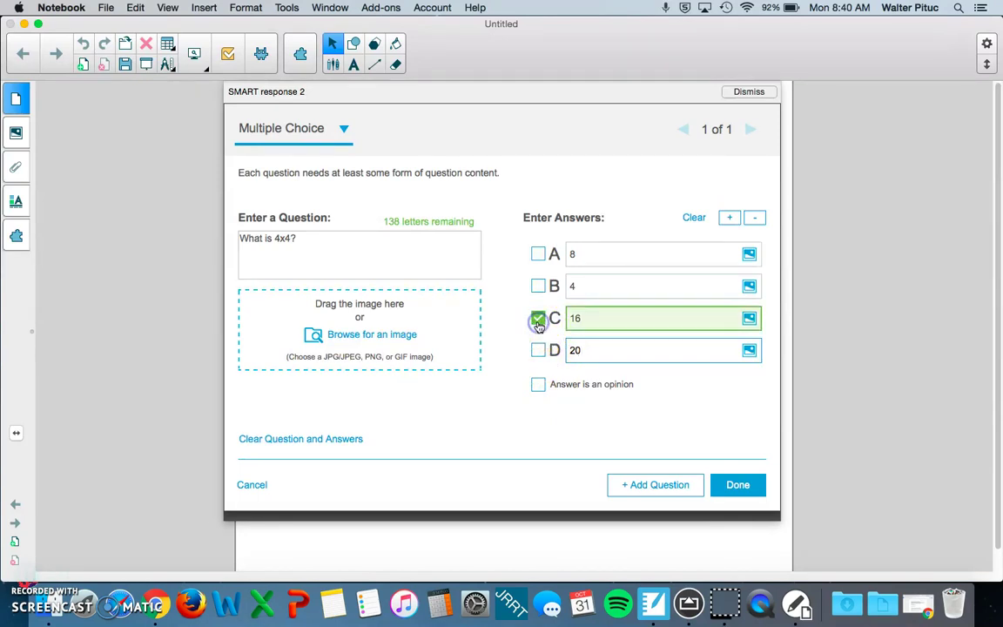
Step: Remove the extra answer rows E and F so only four choices remain
left_click(728, 219)
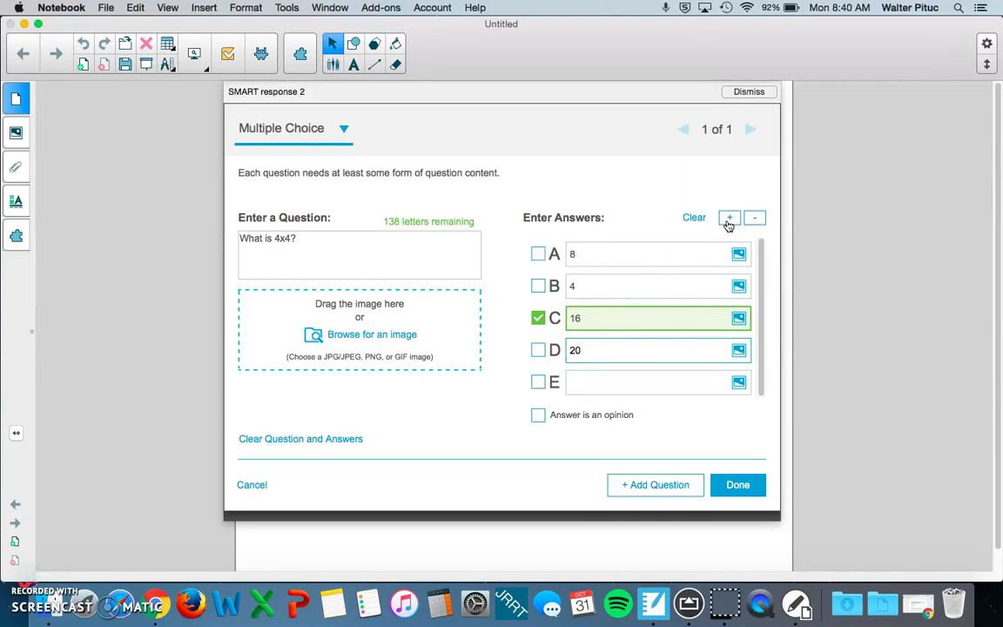
left_click(728, 219)
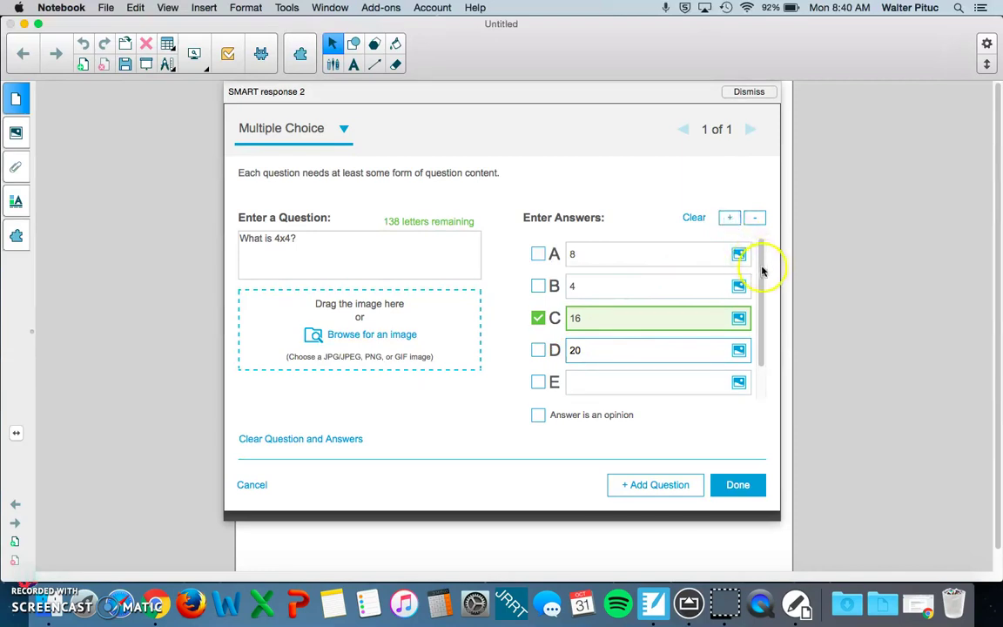
left_click_drag(761, 272, 760, 333)
left_click(754, 220)
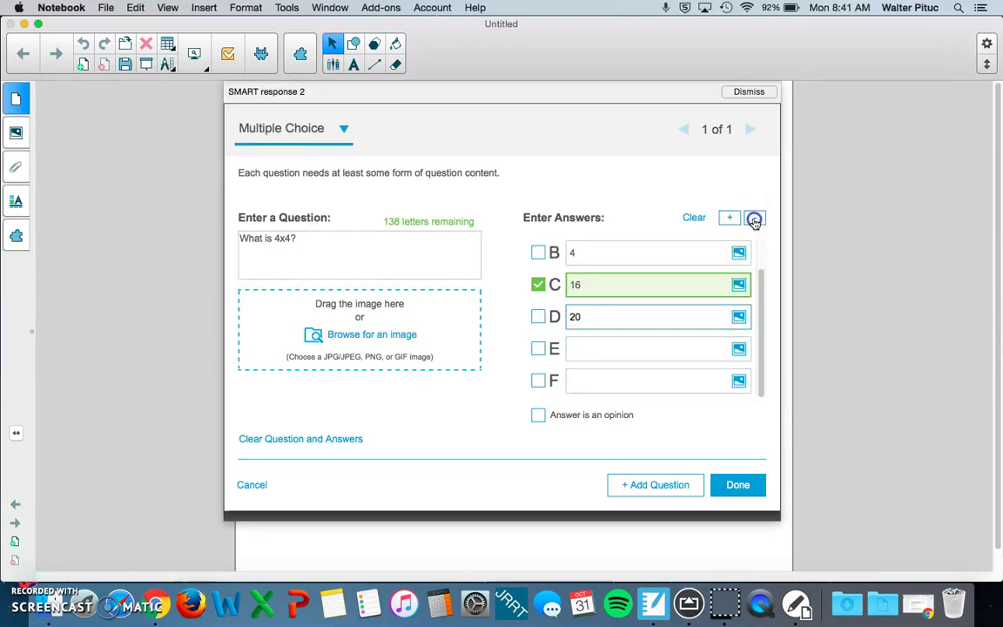
left_click(753, 220)
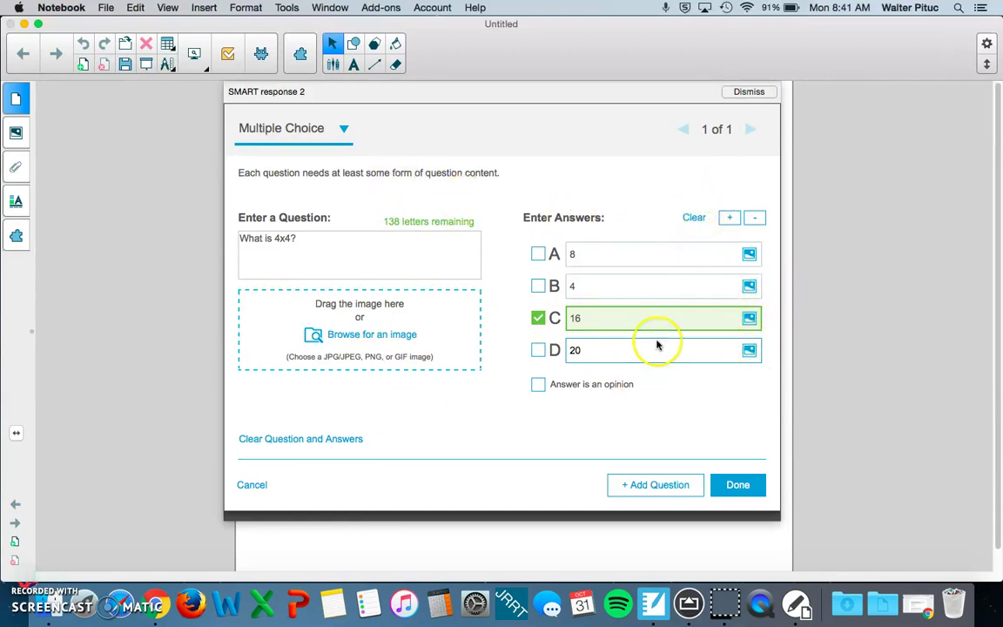
left_click(729, 217)
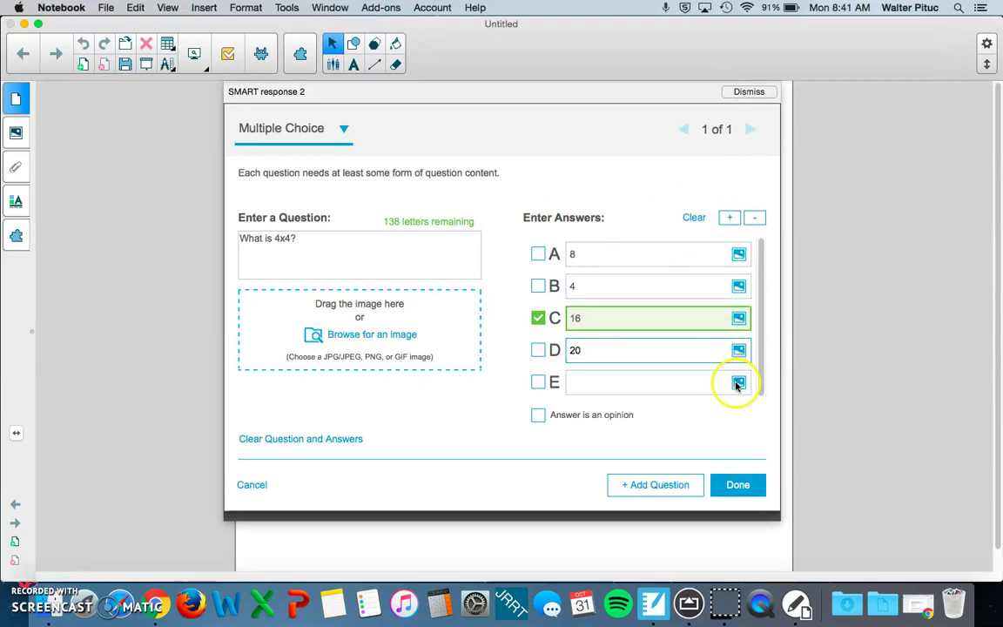
left_click(737, 383)
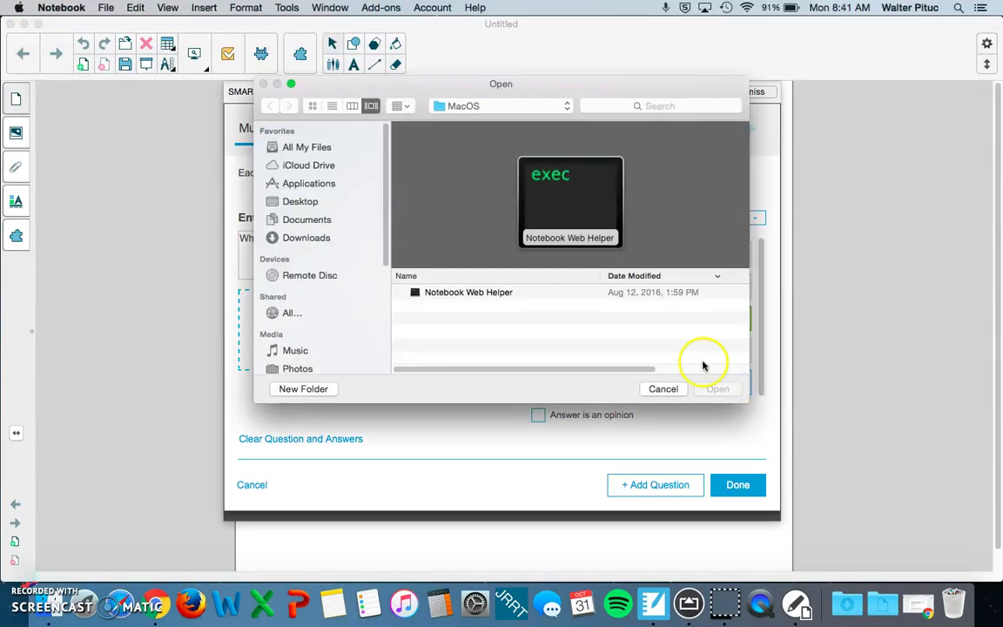
left_click(662, 389)
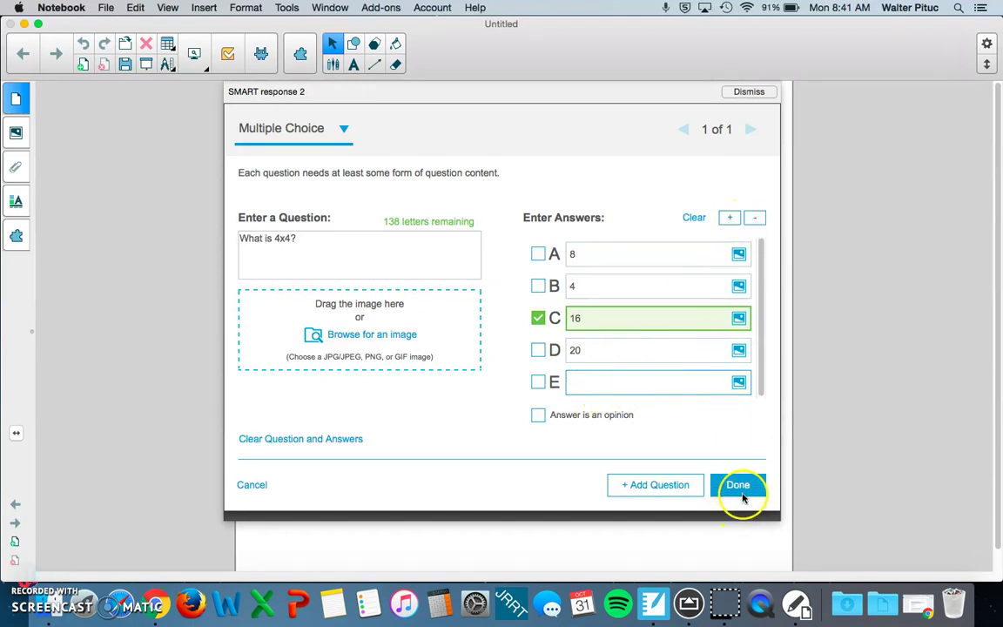
left_click(754, 219)
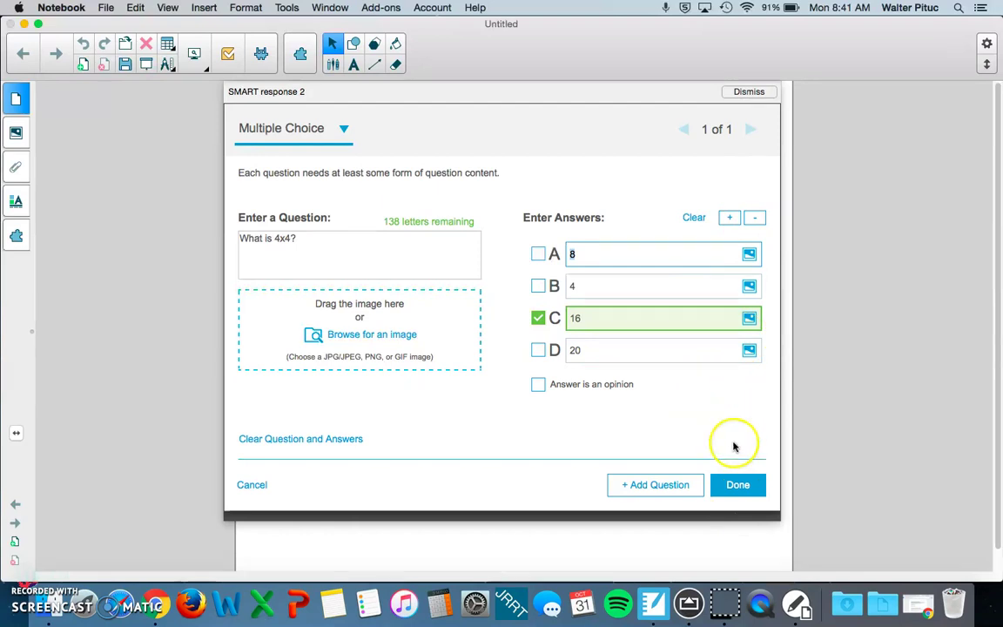
Step: Create a Short Answer question 2: 'How many sides does a square have?'
left_click(738, 485)
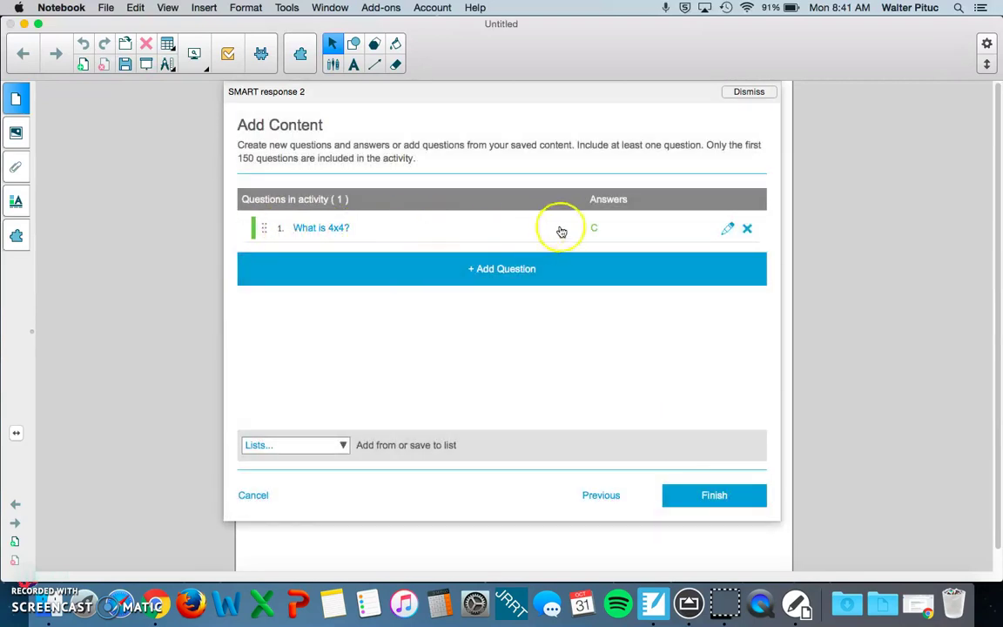
left_click(487, 270)
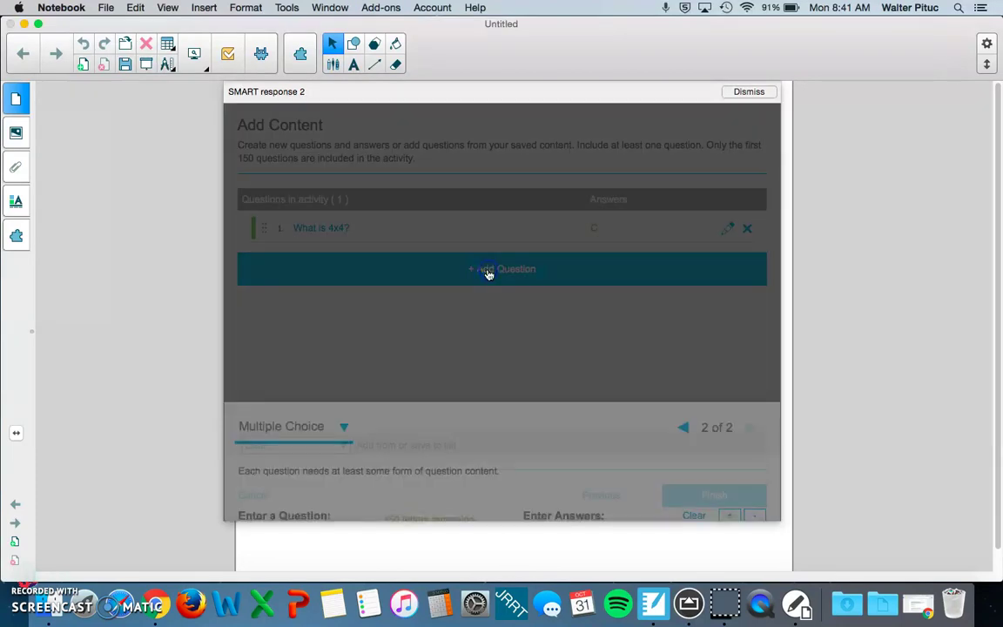
left_click(344, 129)
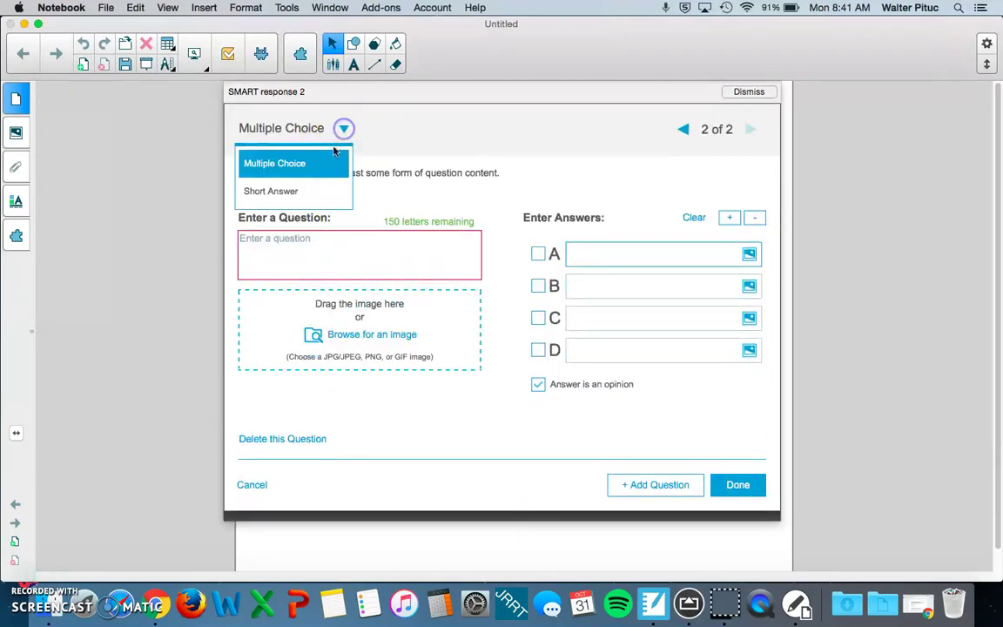
left_click(301, 191)
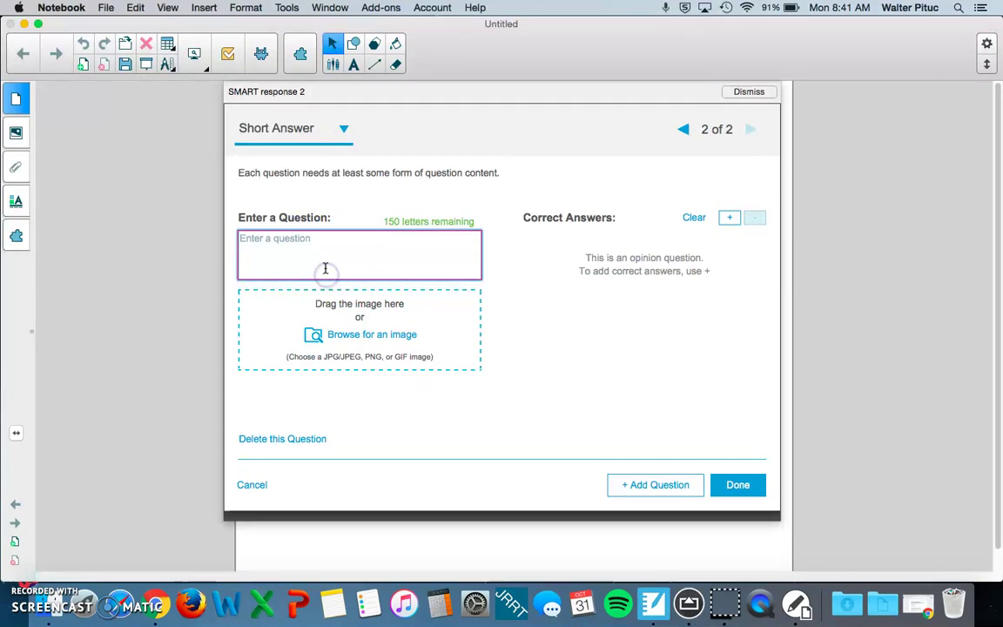
left_click(325, 268)
type("Wh")
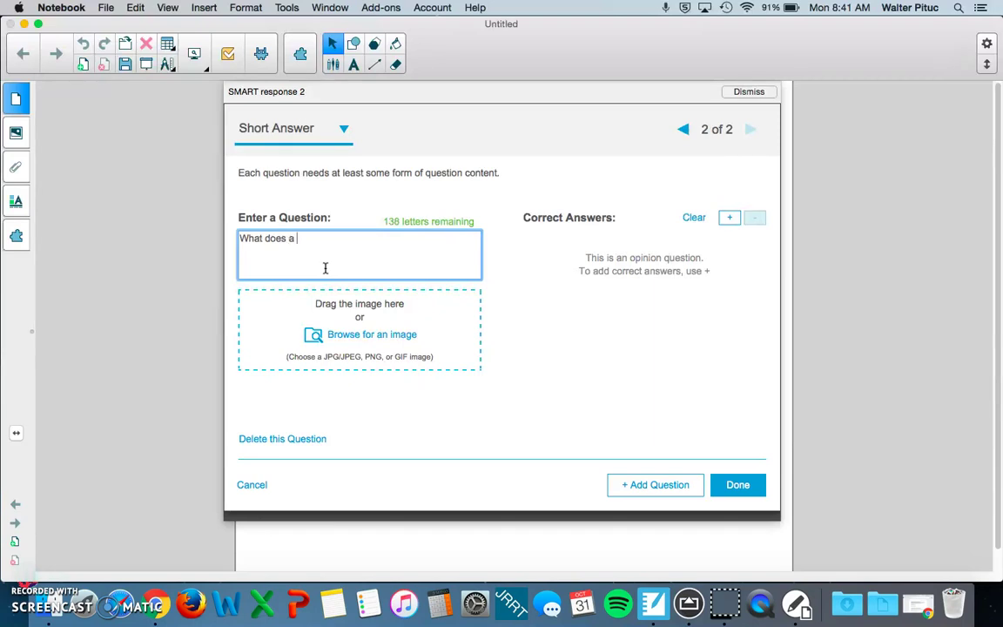
type("at do")
key("BackSpace")
key("BackSpace")
key("BackSpace")
key("BackSpace")
key("BackSpace")
key("BackSpace")
key("BackSpace")
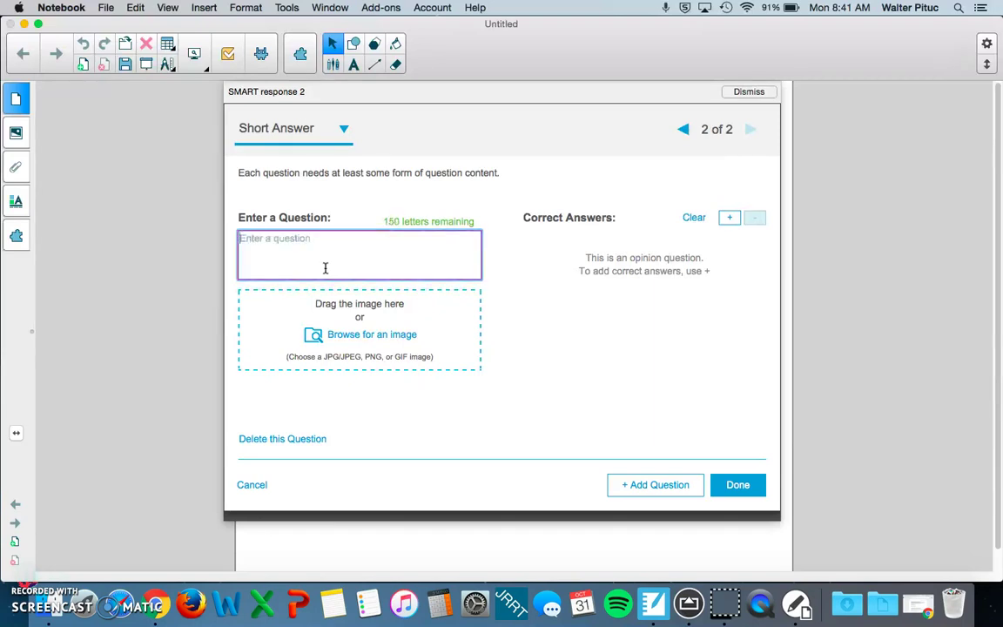
type("Ho")
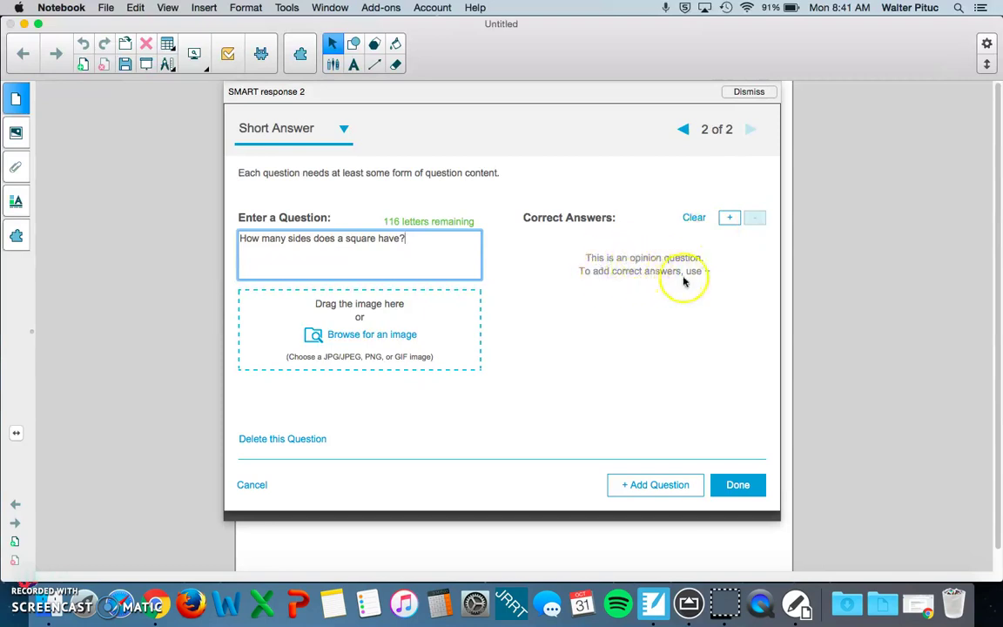
Step: Add the accepted answers '4 sides' and '4'
left_click(729, 218)
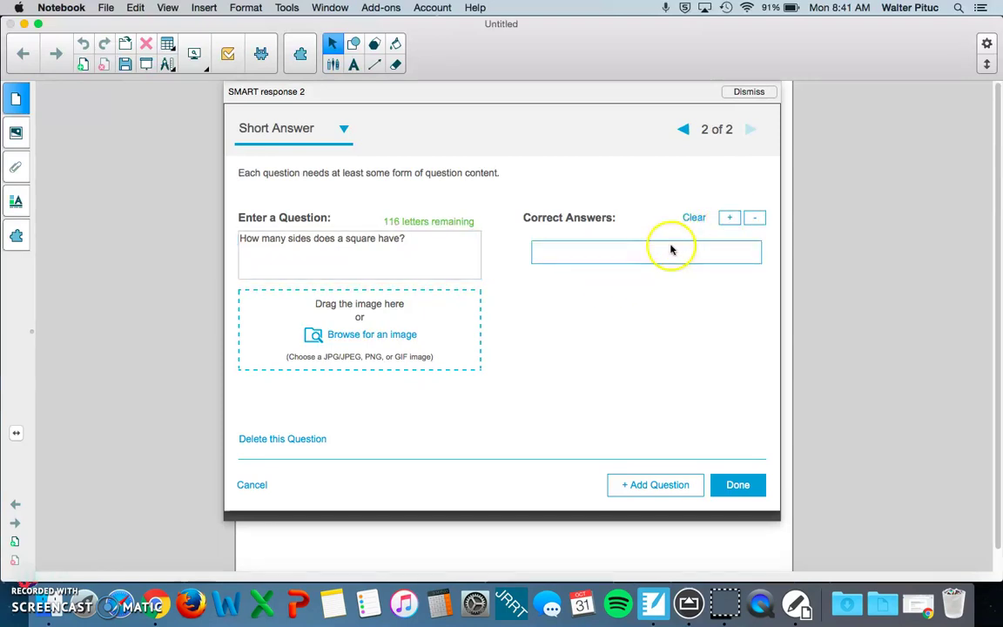
left_click(670, 250)
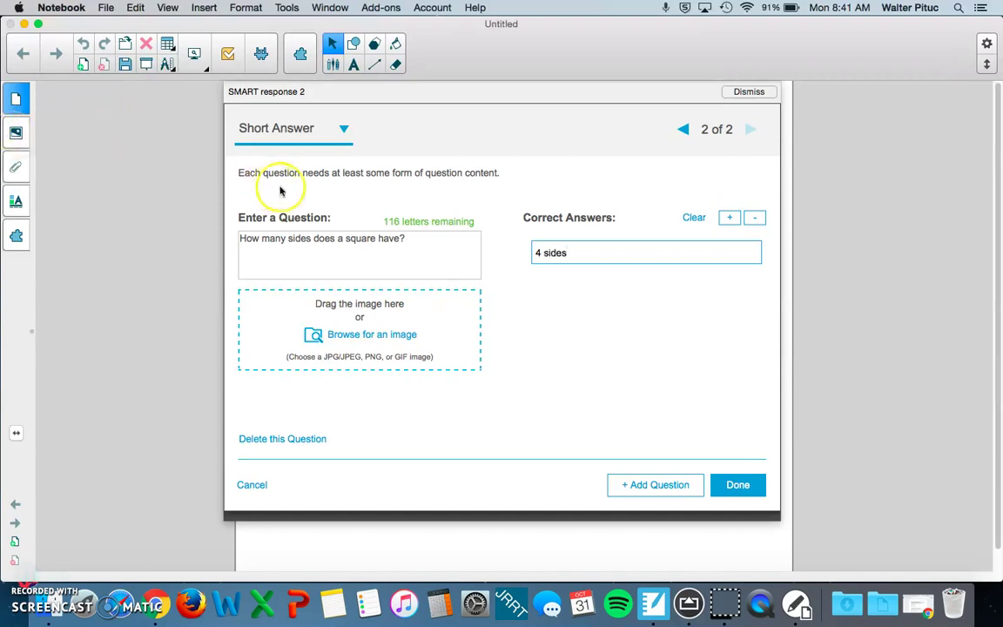
left_click(729, 218)
left_click(689, 281)
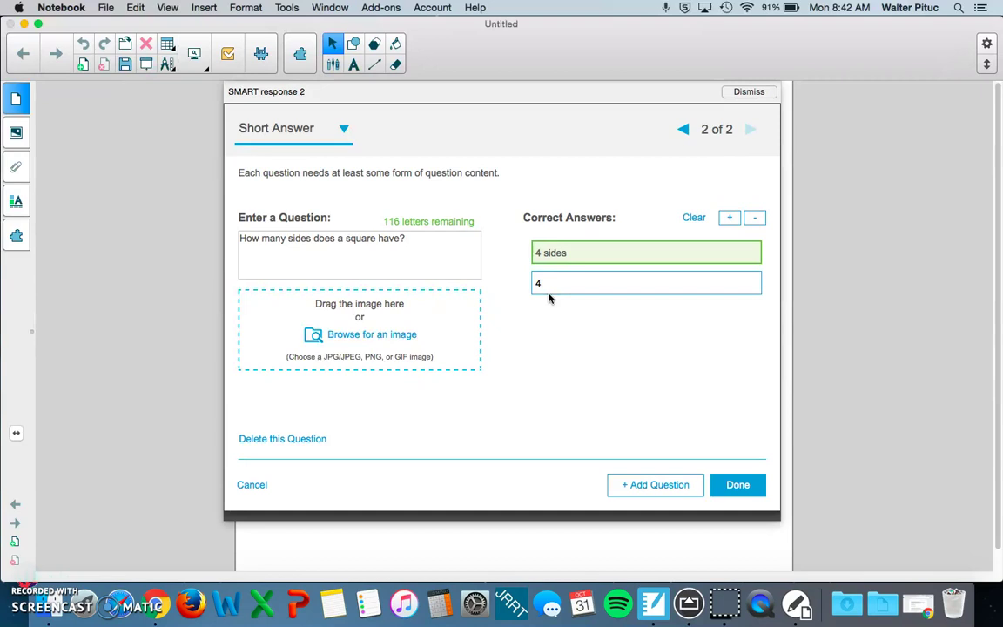
Step: Add Multiple Choice question 3: 'How are you doing in math class so far?'
left_click(732, 486)
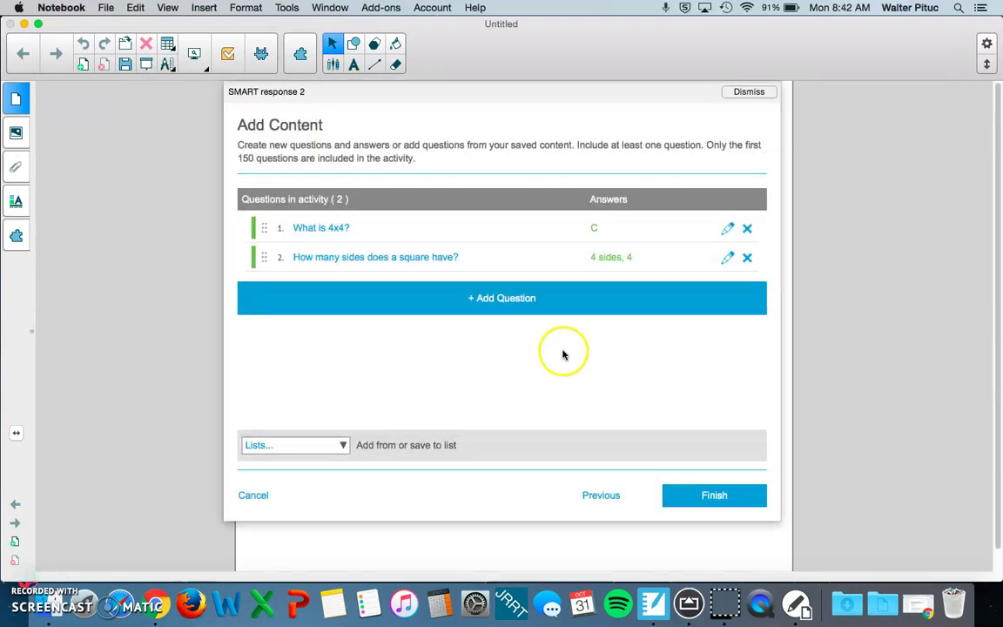
left_click(534, 299)
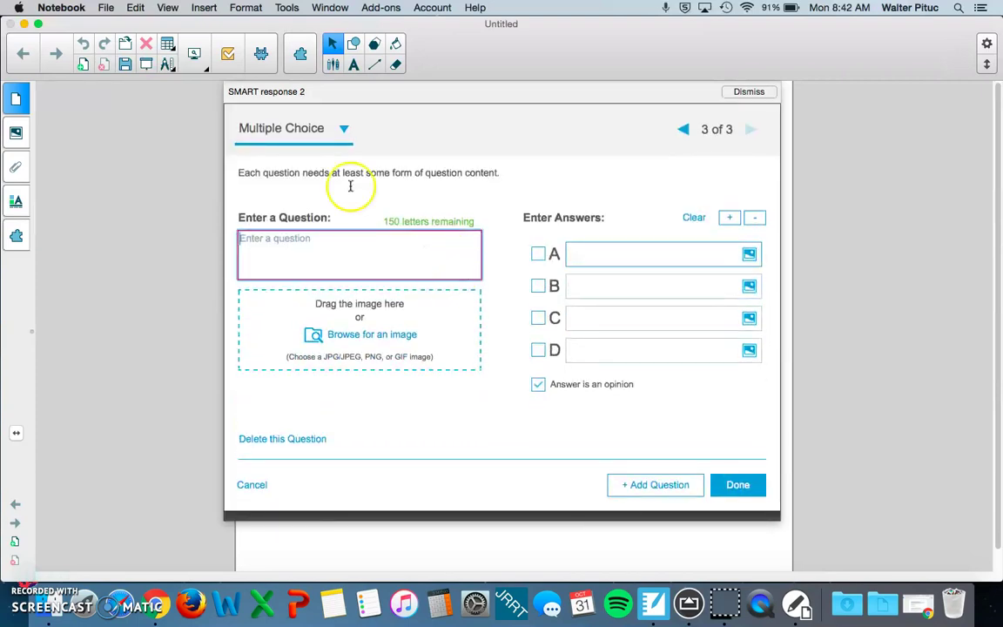
left_click(304, 132)
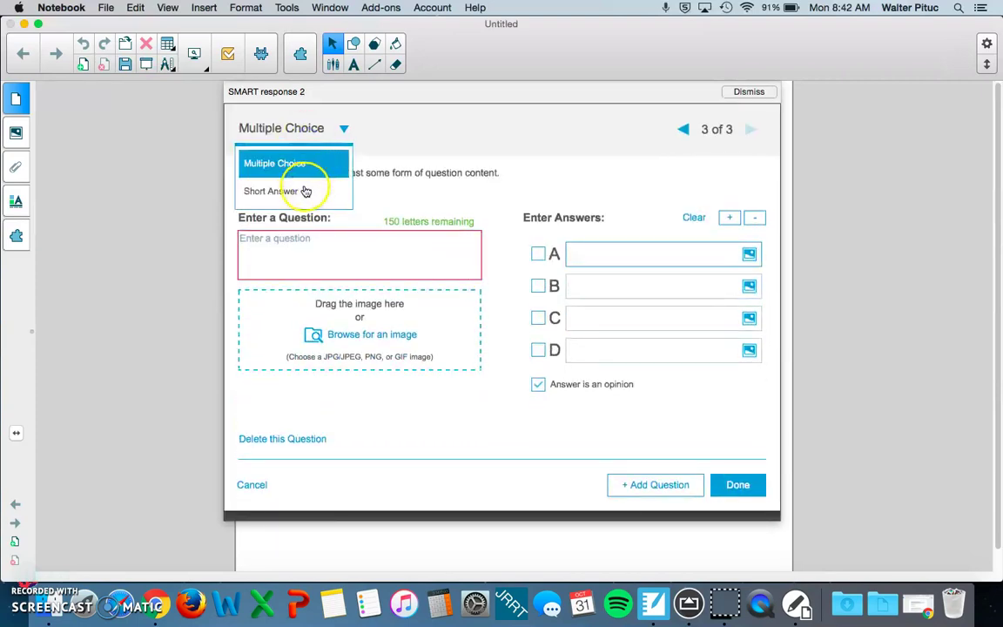
left_click(294, 191)
left_click(311, 251)
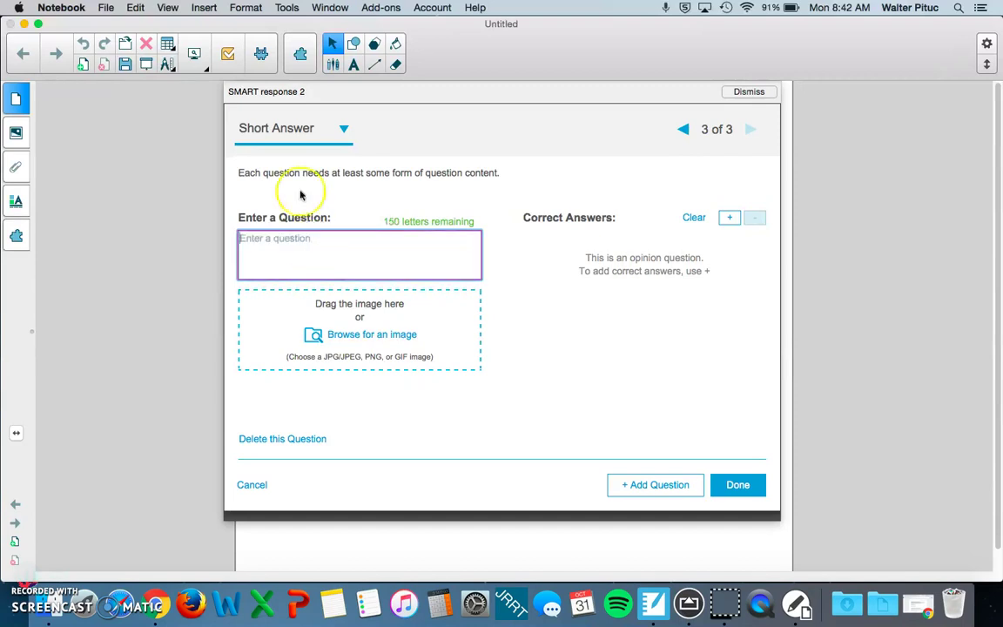
left_click(282, 127)
left_click(270, 162)
left_click(278, 250)
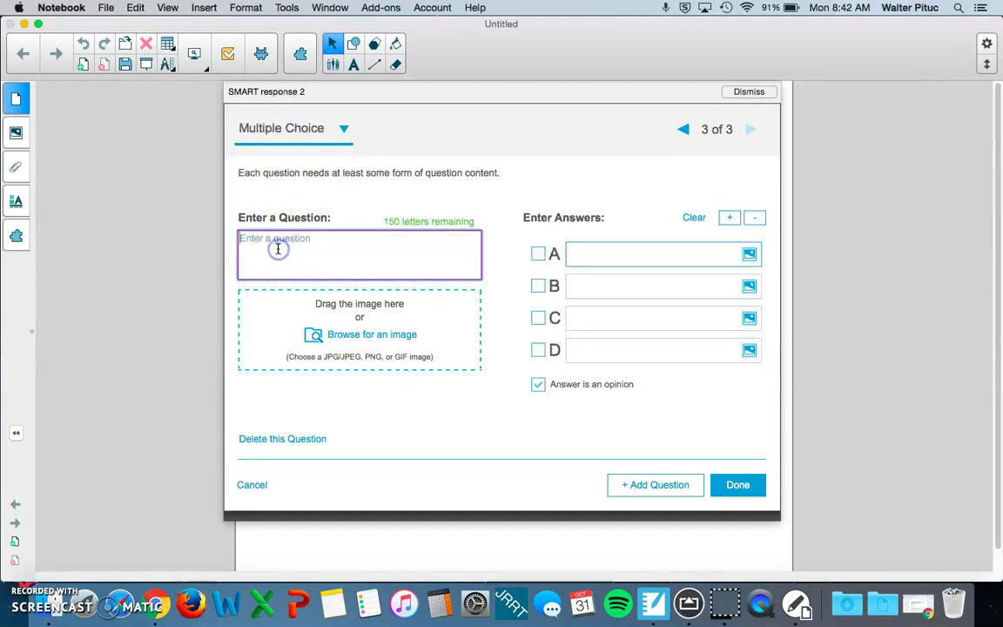
type("How")
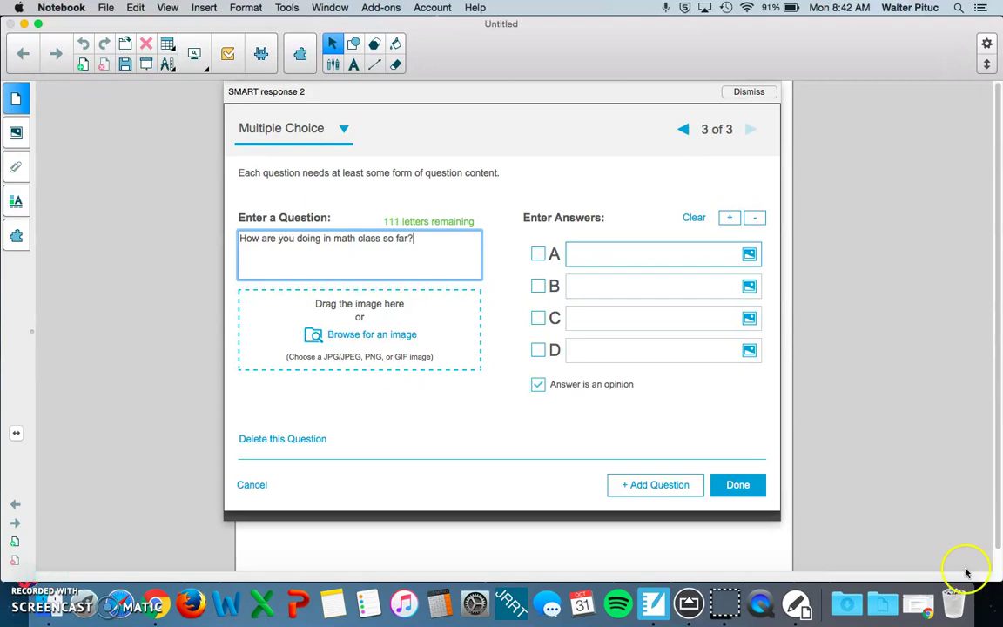
Step: Fill answers 'I'm doing great', 'I think I need more help understanding concepts', and 'I need serious…'
left_click(624, 254)
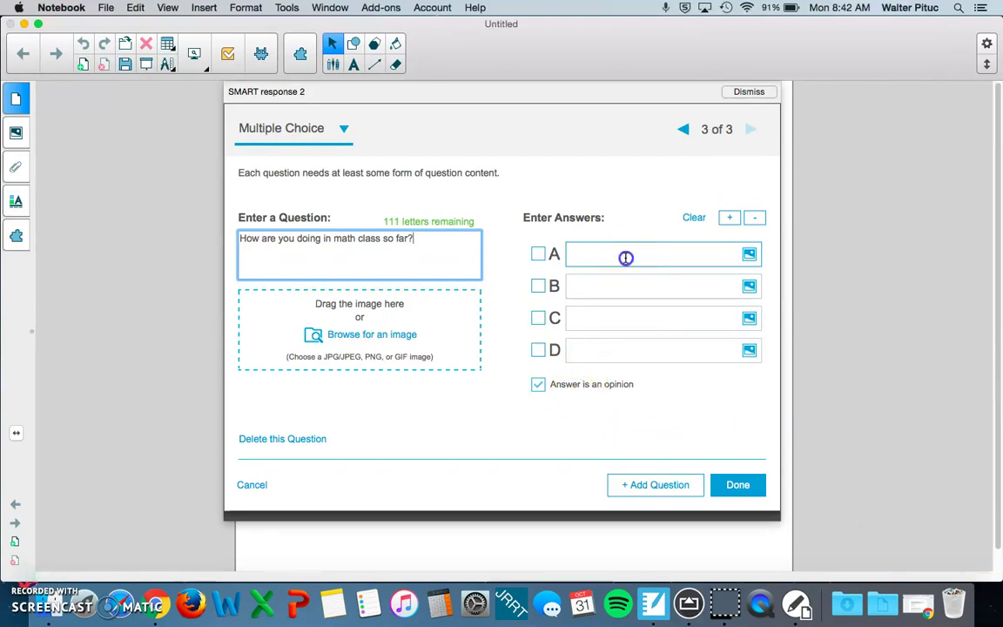
type("reat!")
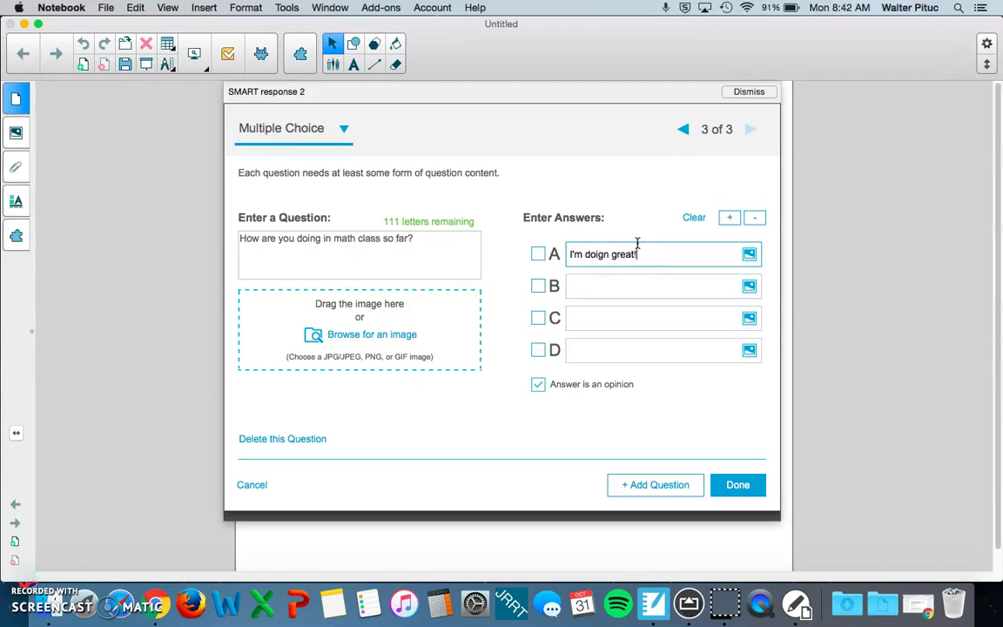
key("Tab")
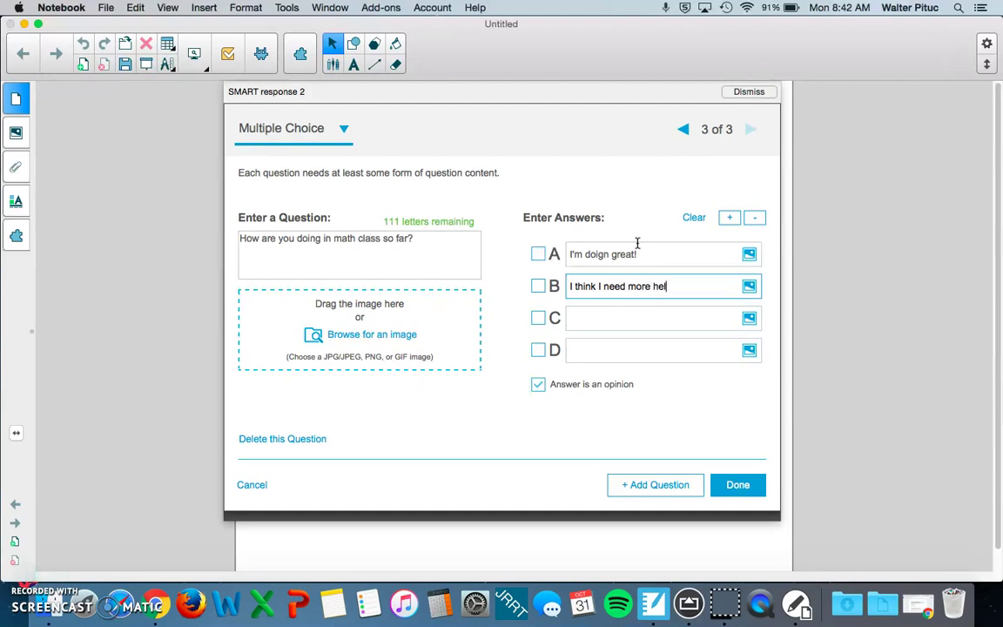
type("I think I need more help understanding concepts")
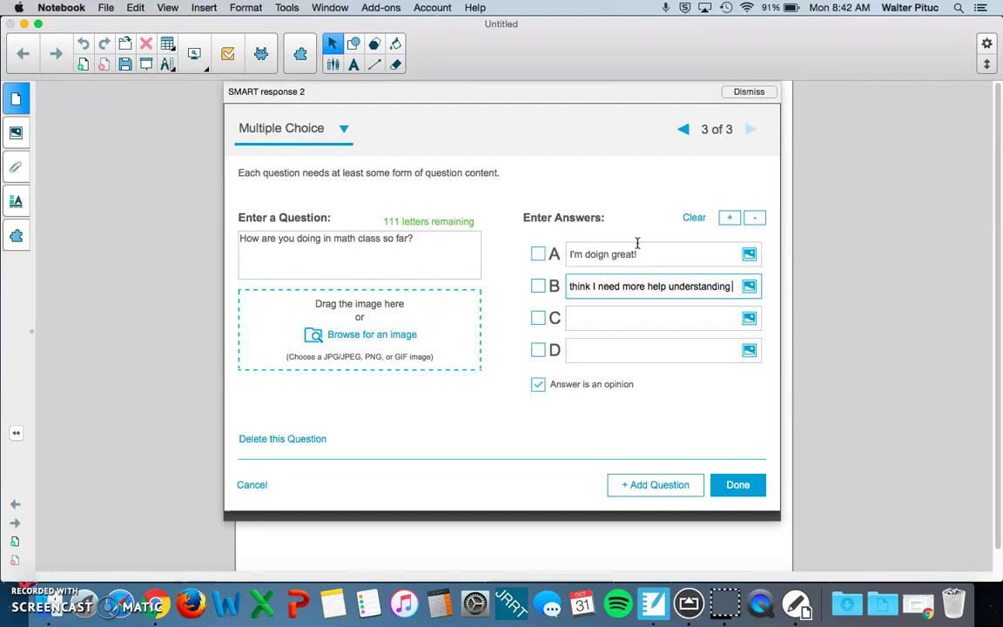
key("Tab")
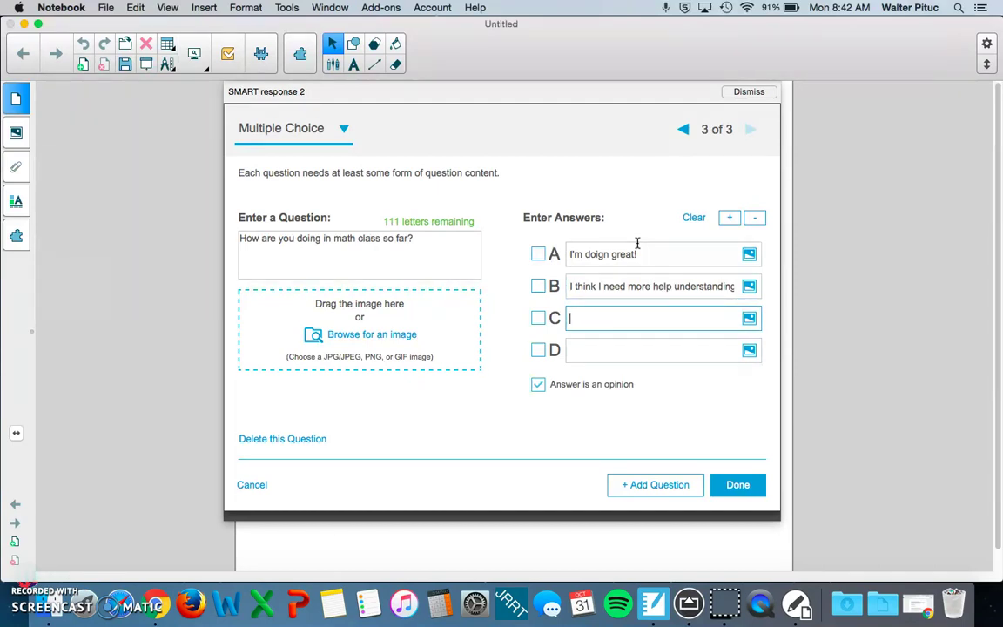
triple_click(613, 254)
key("BackSpace")
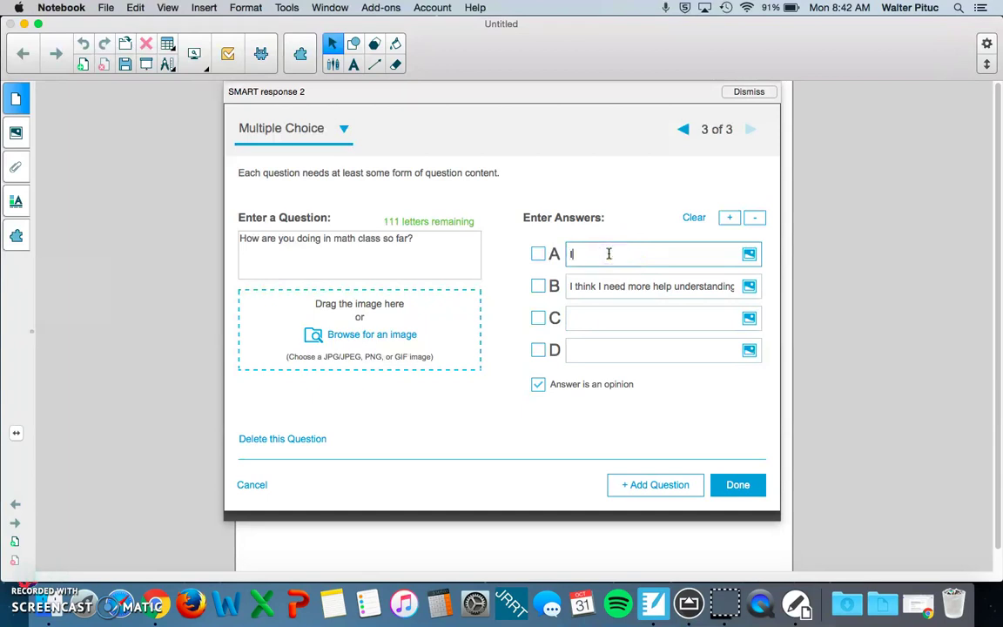
type("I'm doing great!")
left_click(587, 318)
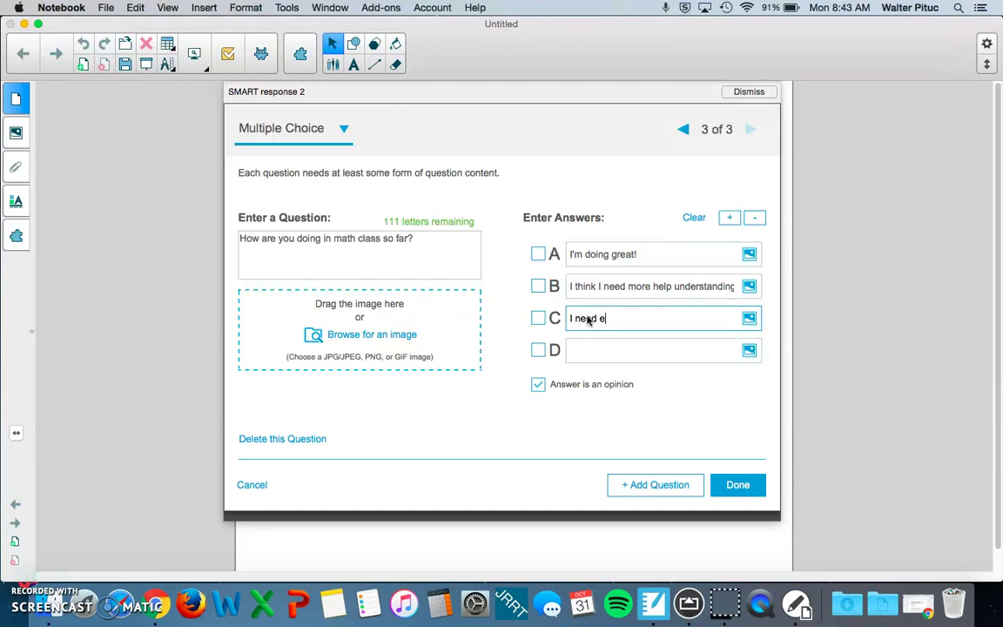
type("I need serious help before")
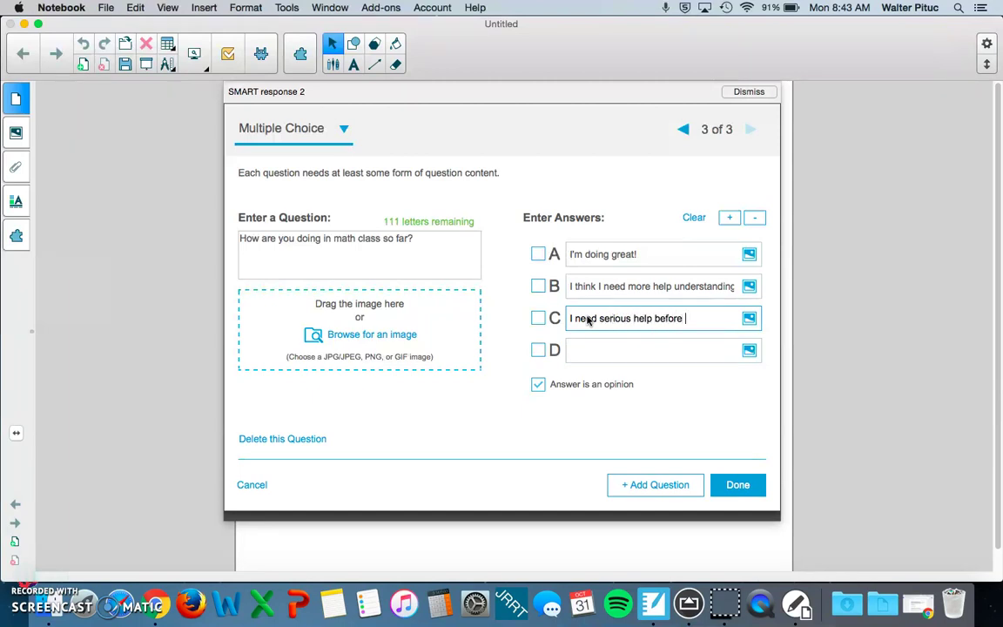
type("chool")
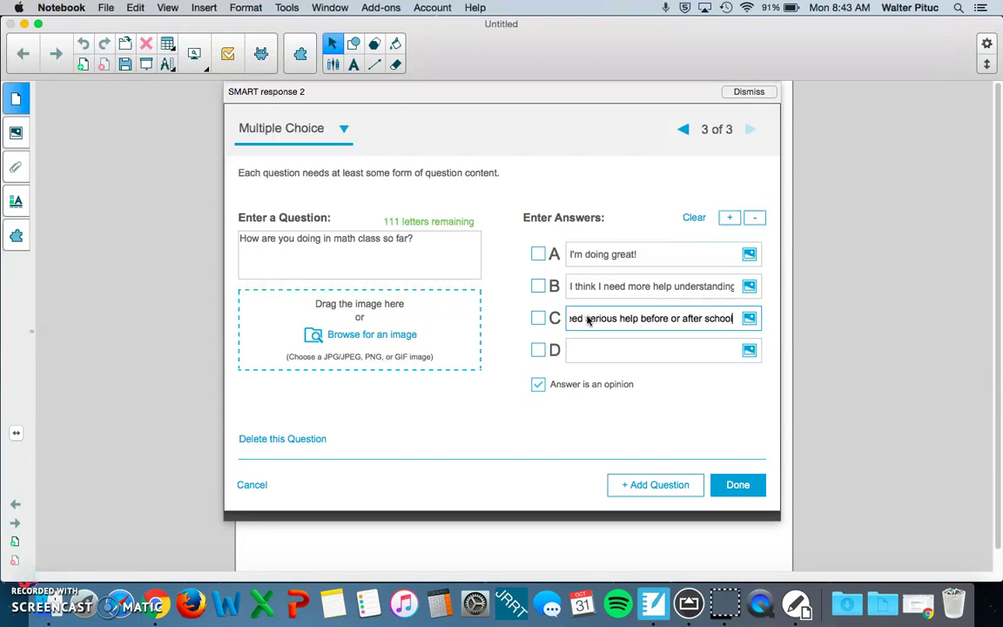
left_click(738, 493)
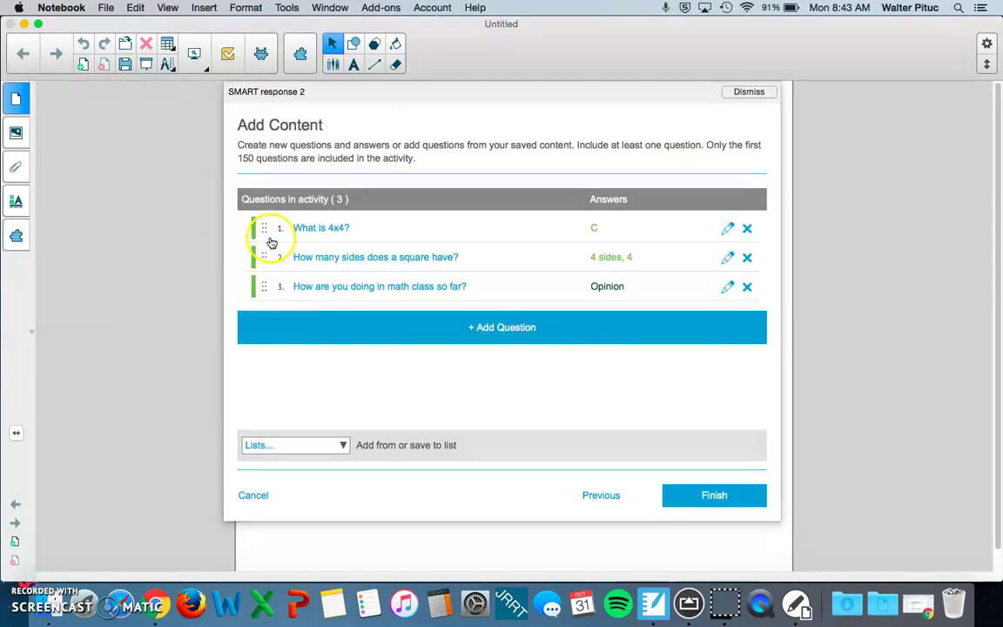
Step: Move the math-class question above the square question and build the quiz activity
left_click_drag(267, 283, 262, 253)
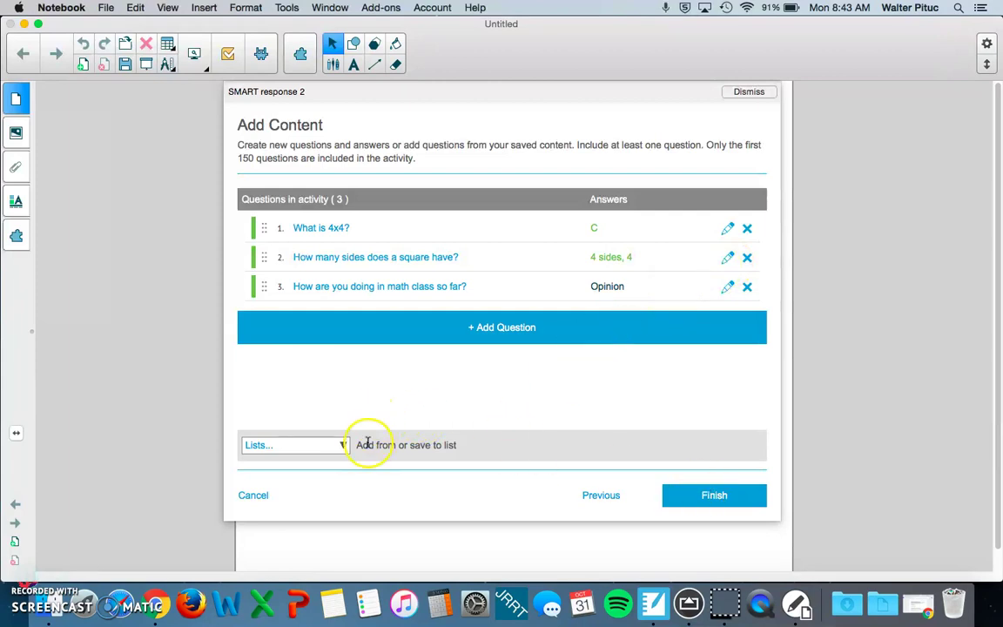
left_click(702, 497)
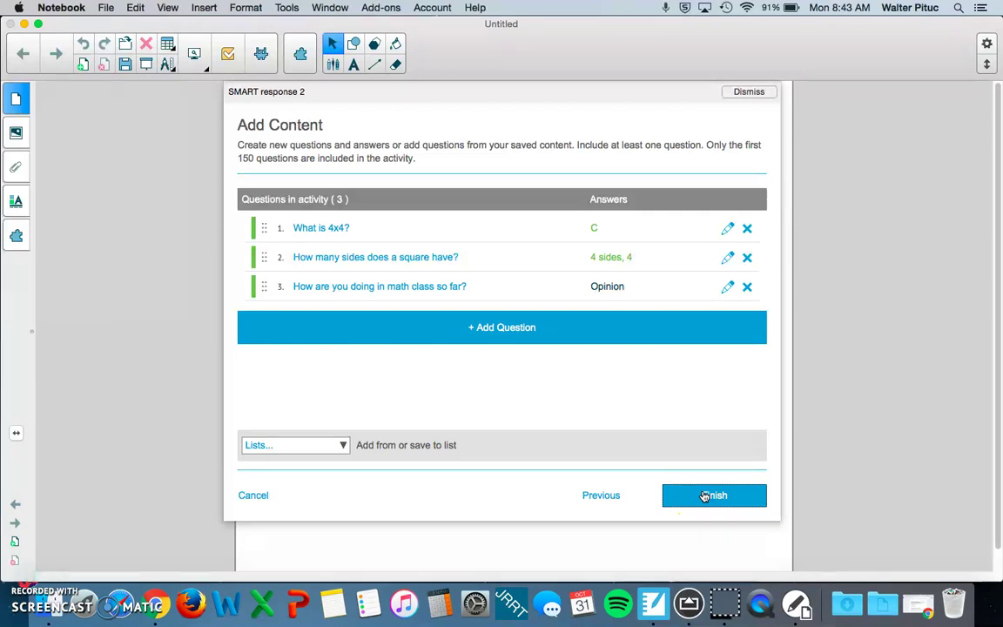
left_click(706, 498)
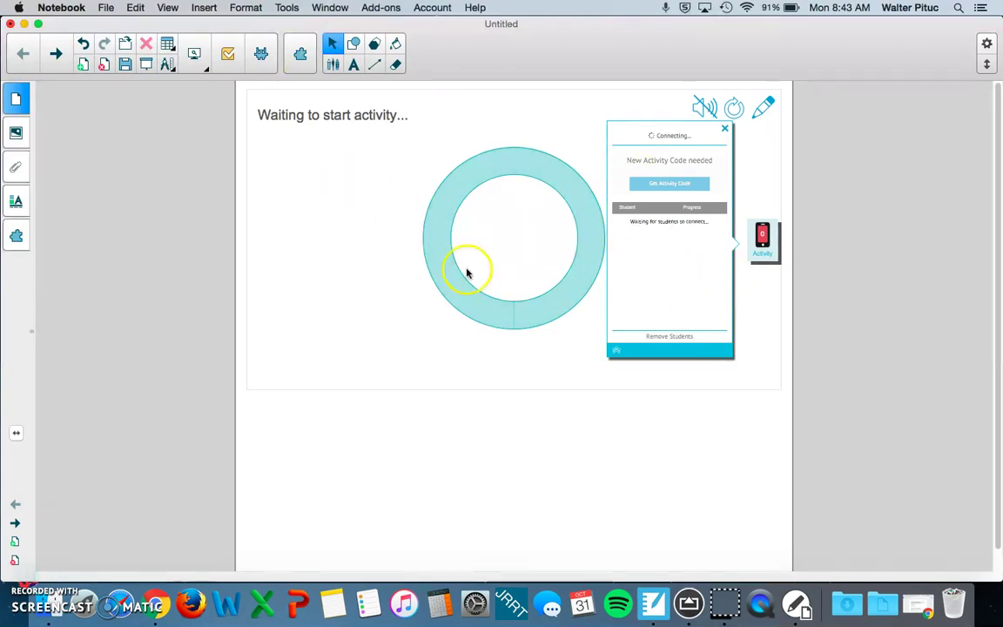
Step: Return to page 1, enlarge the join code, and disconnect all listed students
left_click(80, 67)
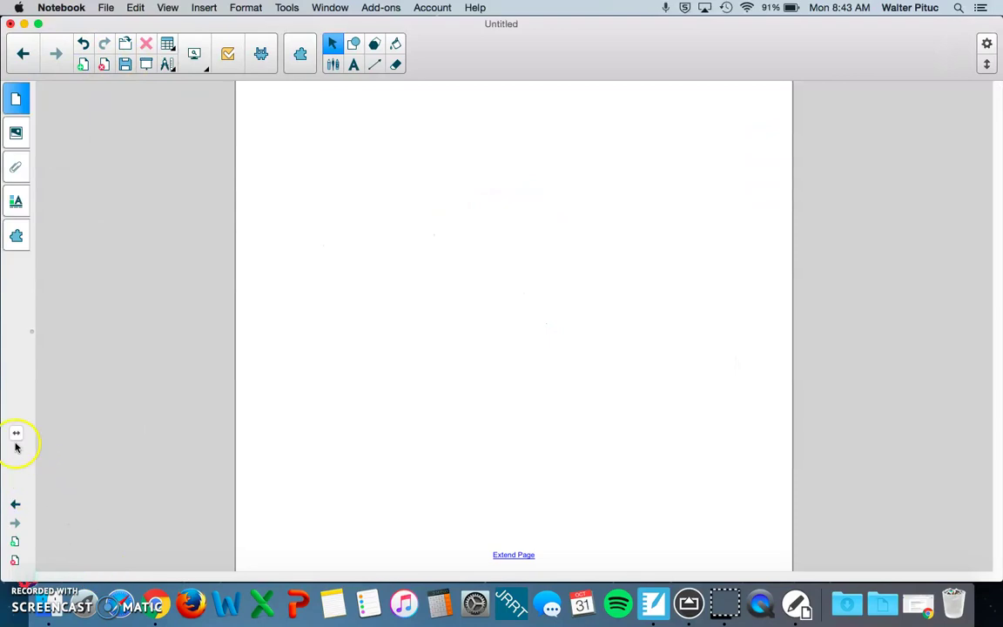
left_click(17, 98)
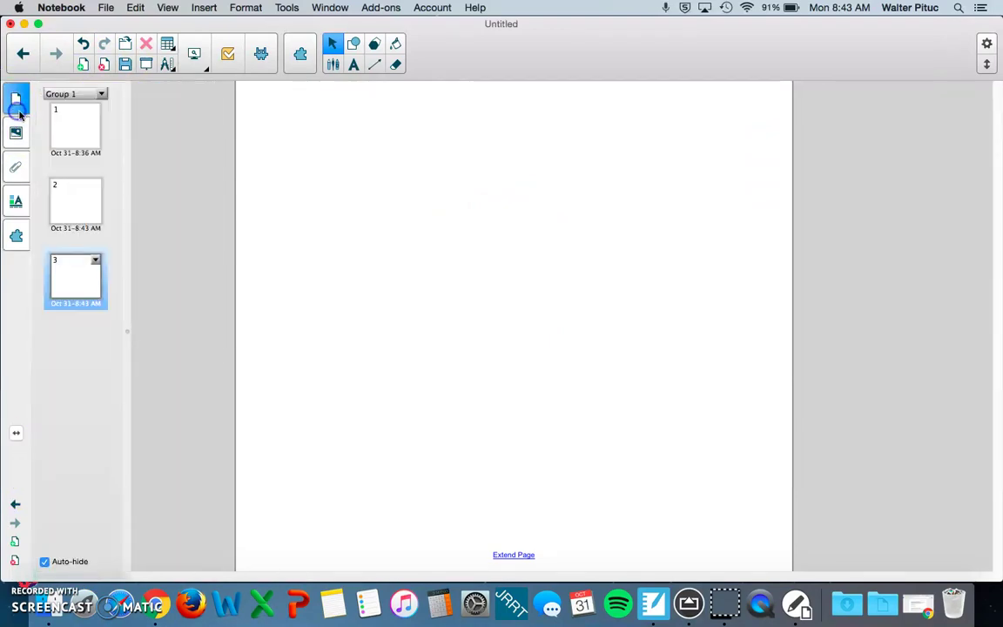
left_click(89, 174)
left_click(81, 132)
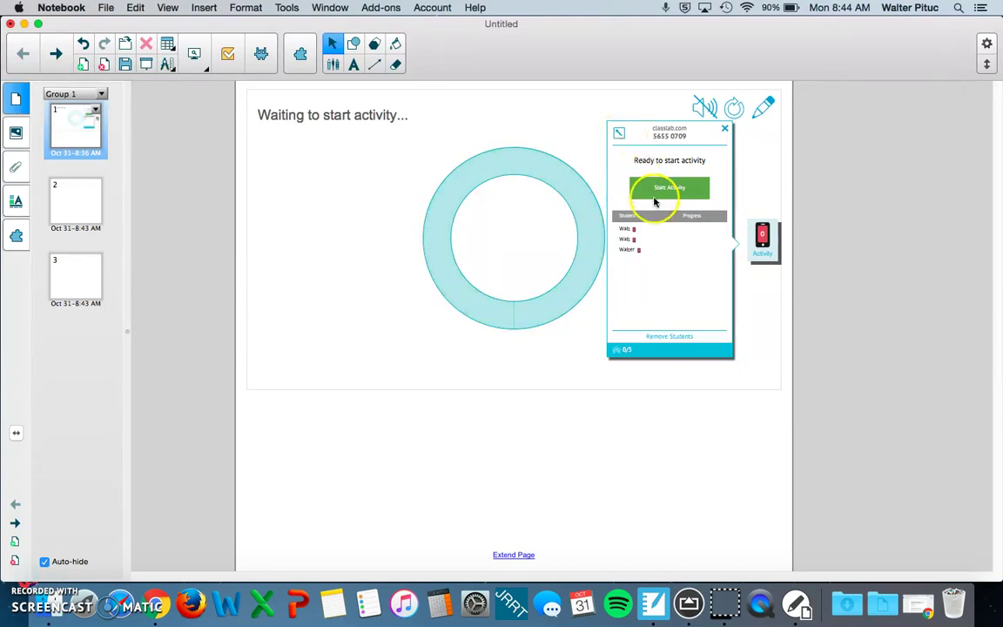
left_click(617, 134)
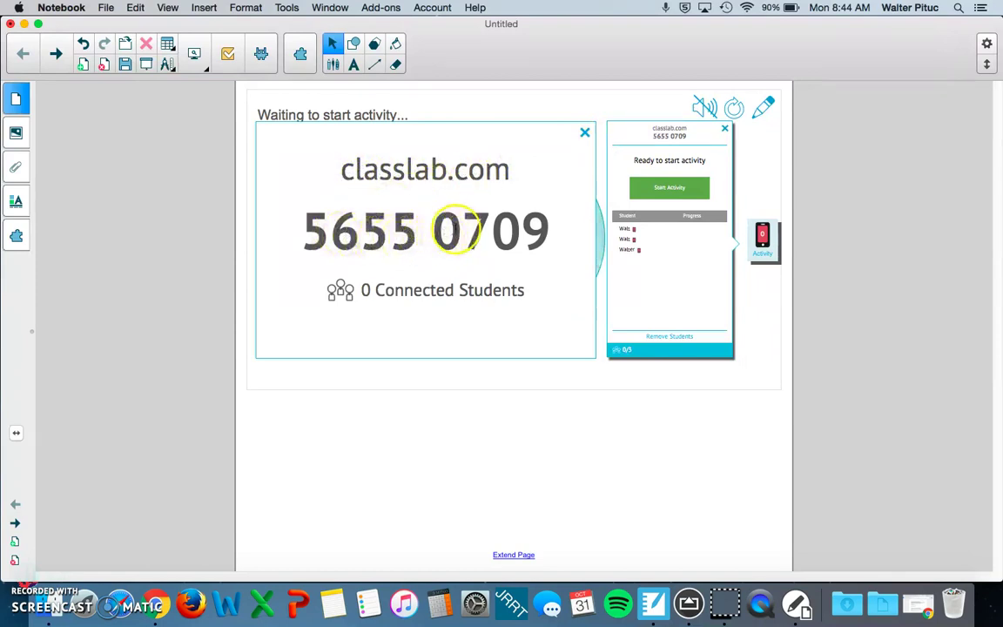
left_click(670, 337)
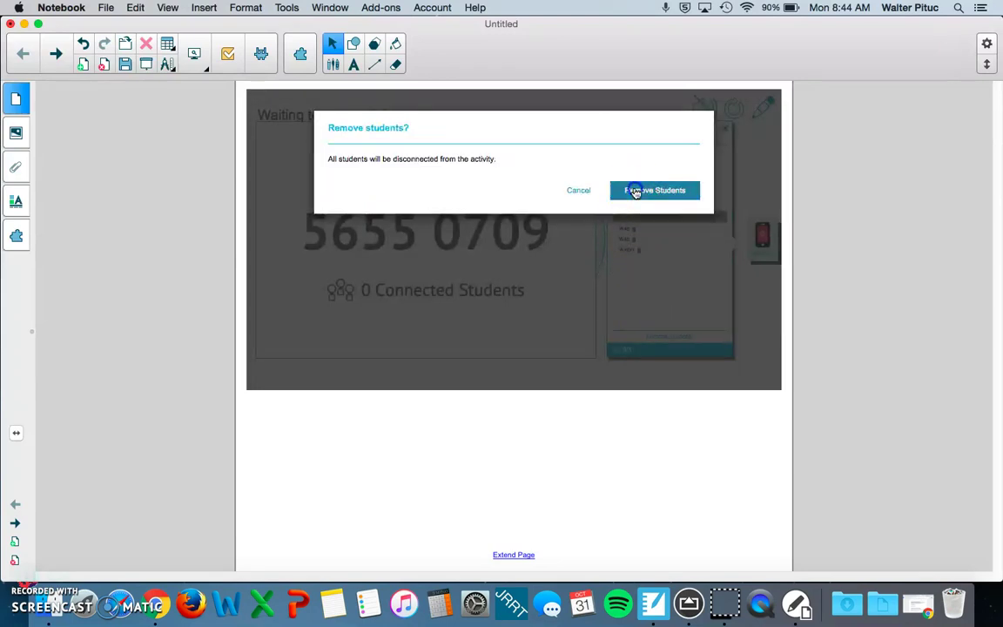
left_click(634, 190)
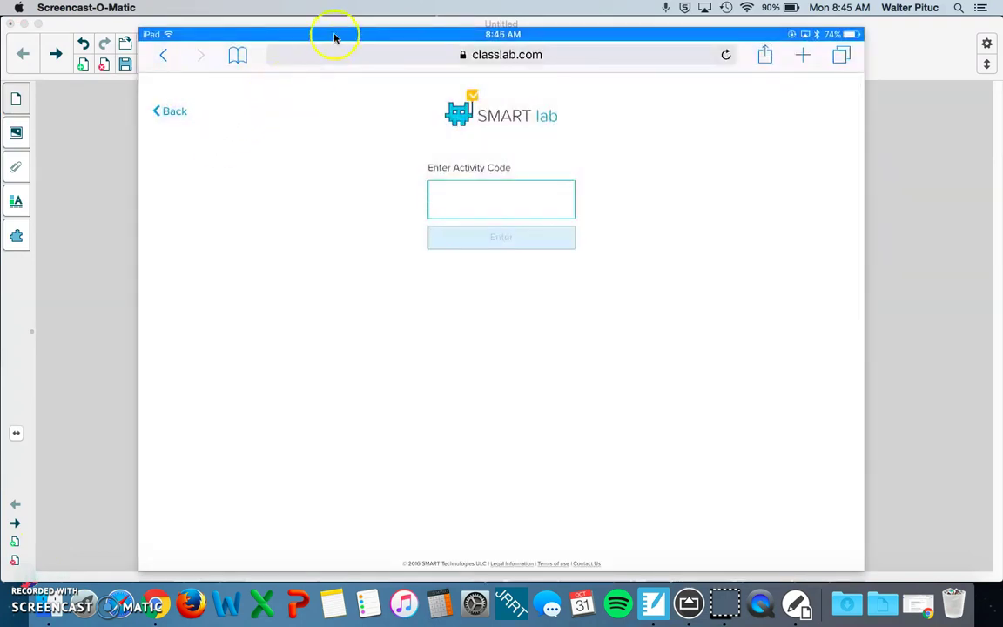
Step: On the mirrored iPad, join the activity with its code and a student name
left_click(335, 36)
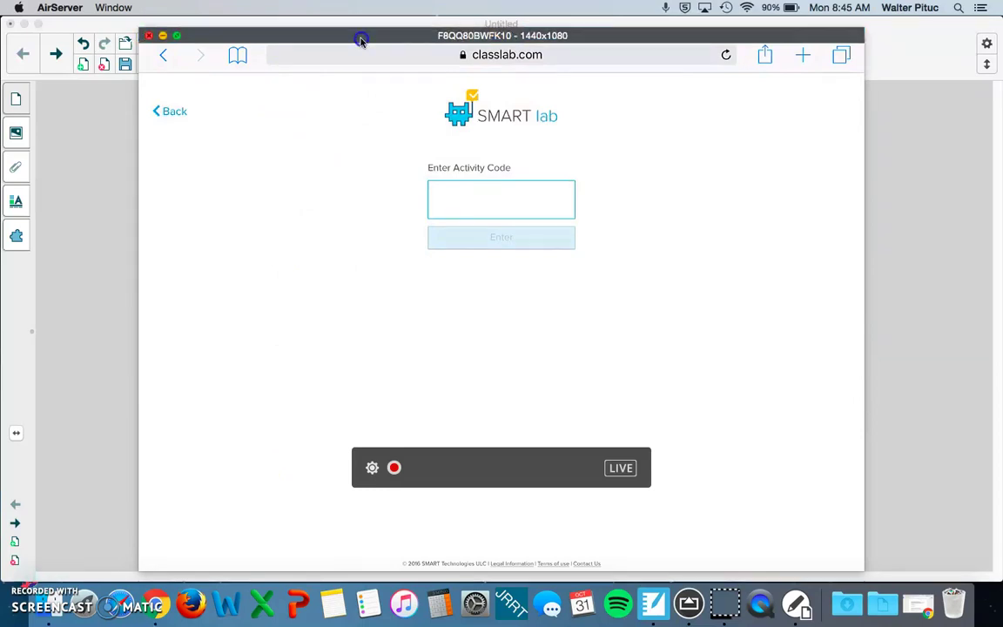
left_click_drag(360, 40, 334, 327)
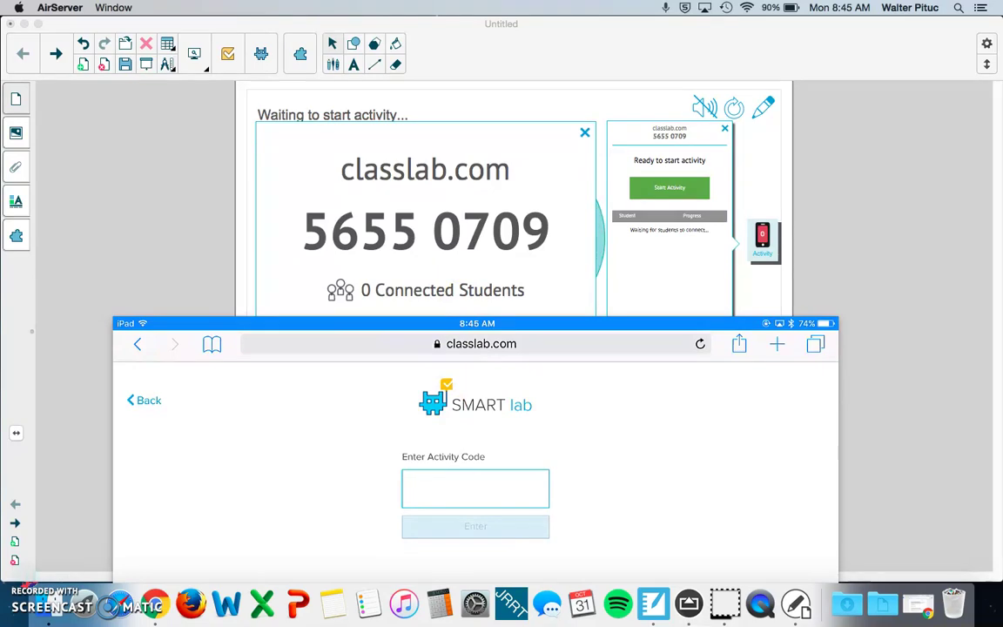
left_click(474, 487)
type("5655")
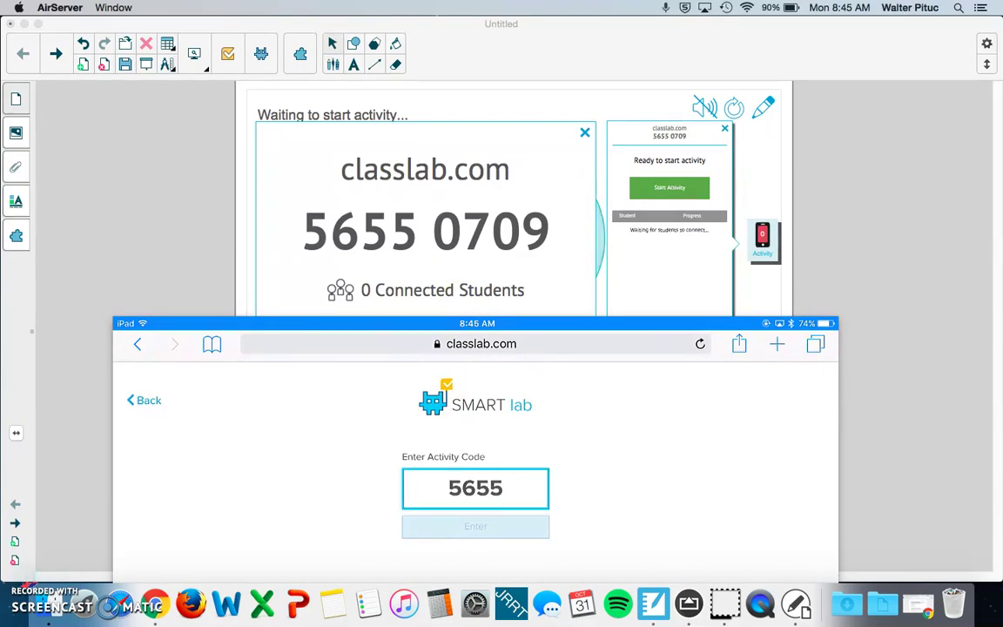
type("07")
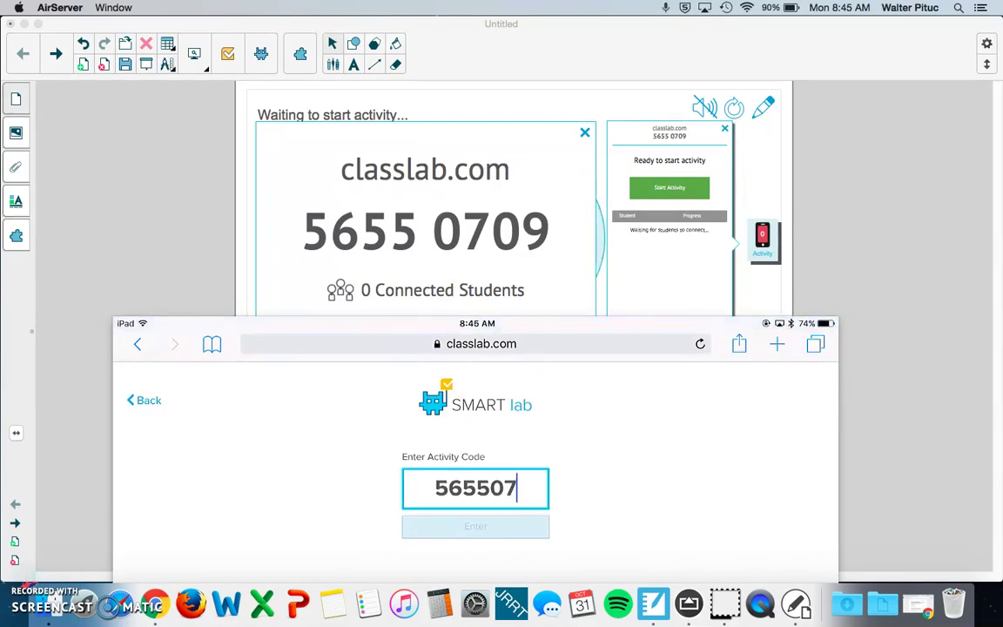
type("09")
key("Return")
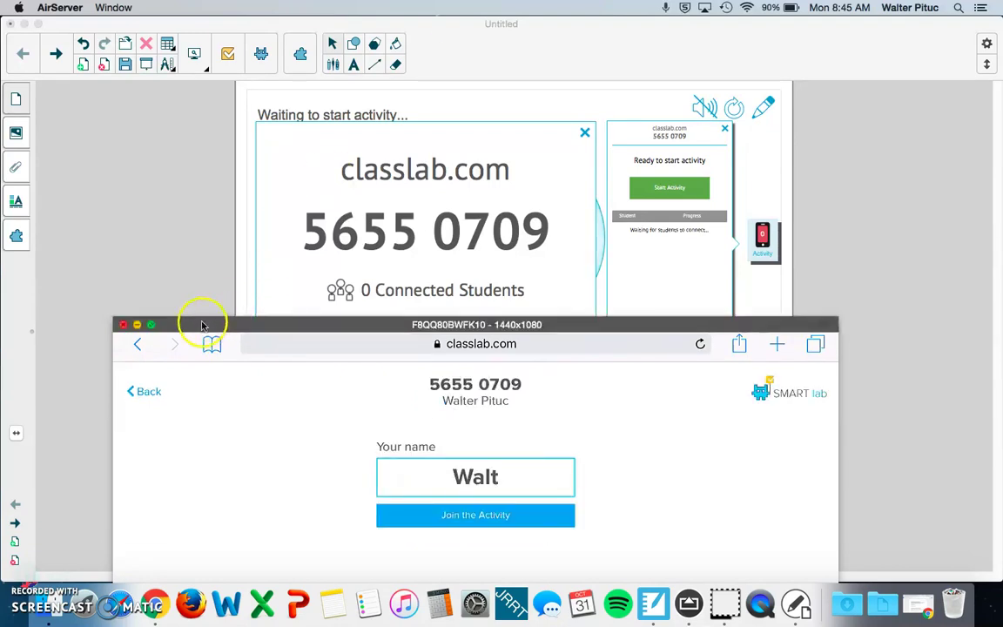
left_click_drag(201, 320, 199, 27)
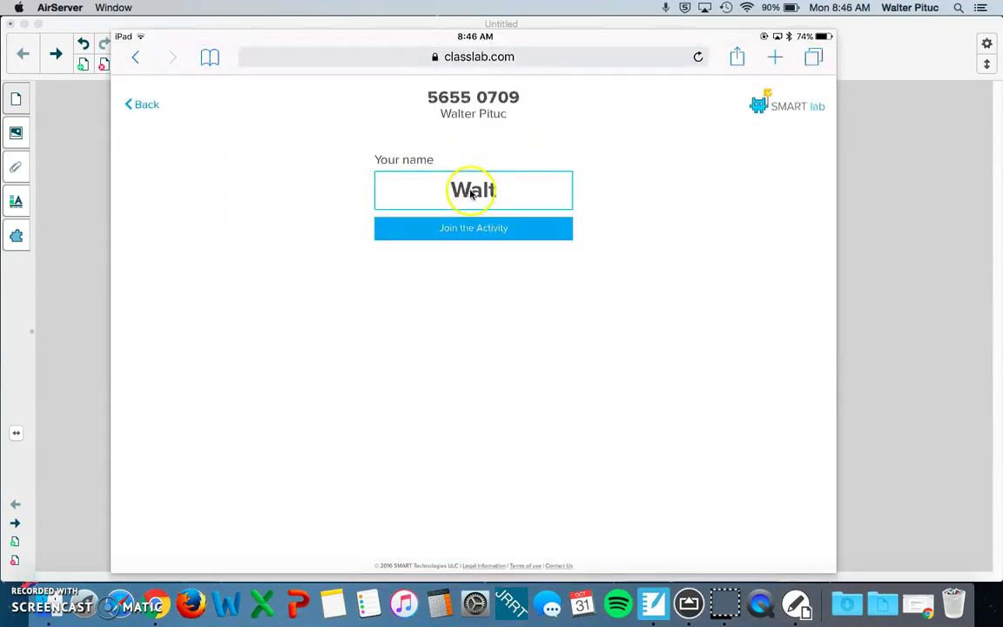
left_click(504, 200)
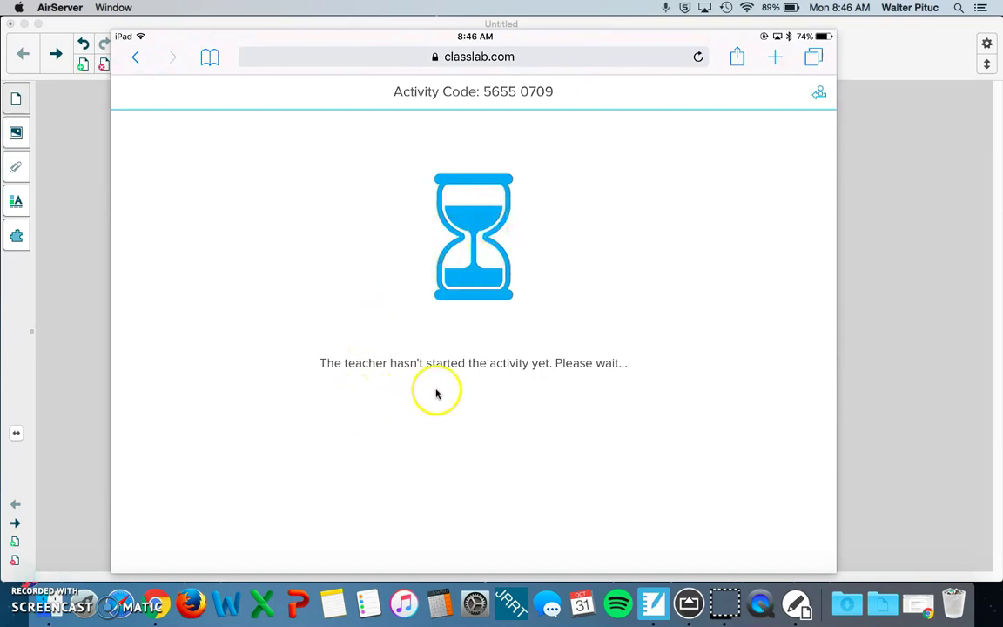
left_click(83, 364)
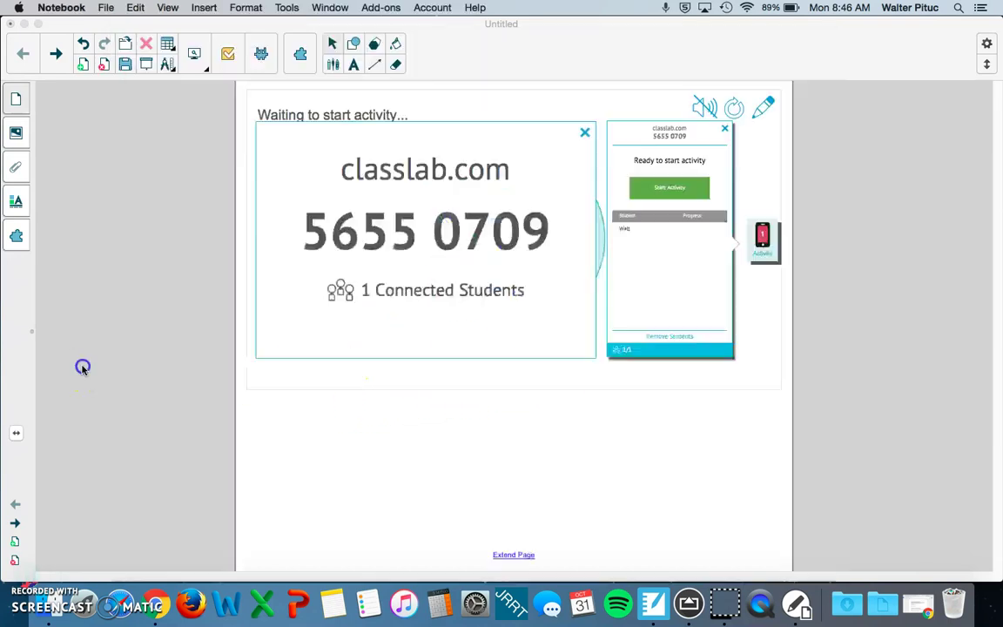
Step: Start the three-question quiz activity for the connected classlab.com students
left_click(671, 190)
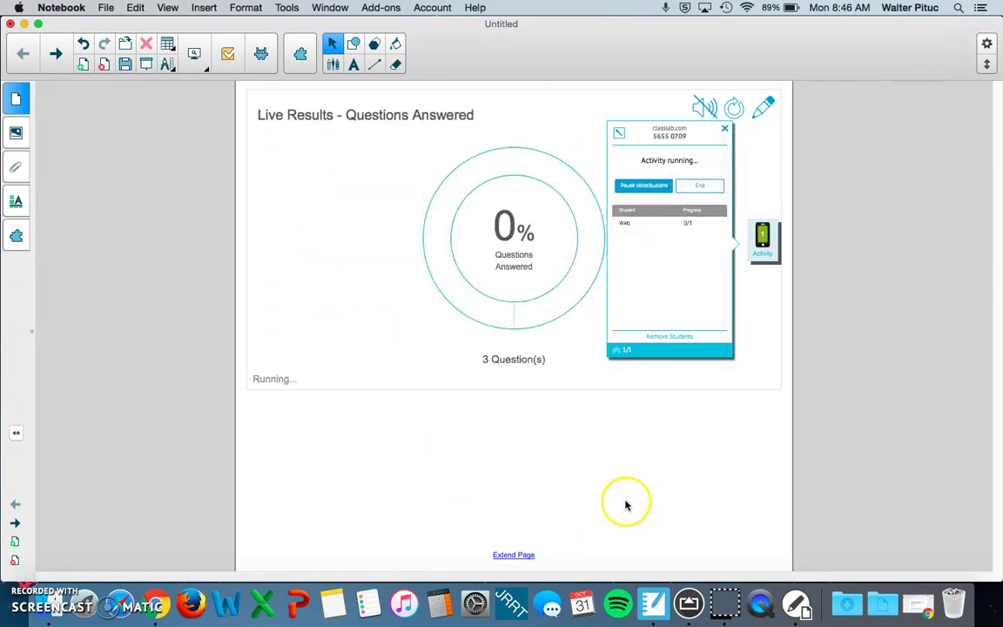
Step: Switch to the student's iPad view through AirServer and submit answers to all three Math Quiz questions
left_click(688, 603)
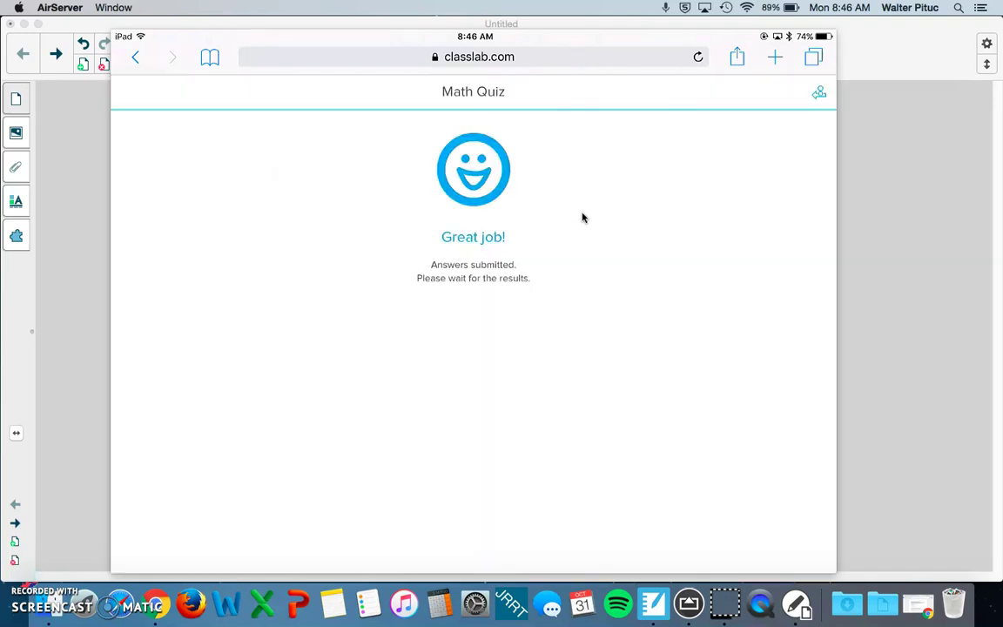
mouse_move(441, 235)
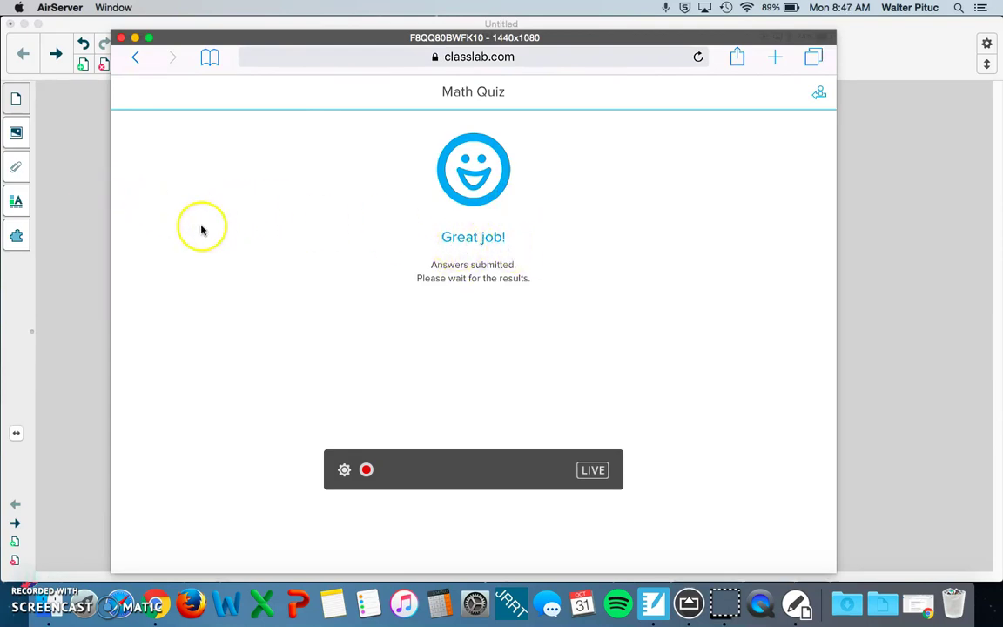
Step: Back in Notebook, end the quiz and page through the results for questions 2 and 3
left_click(77, 257)
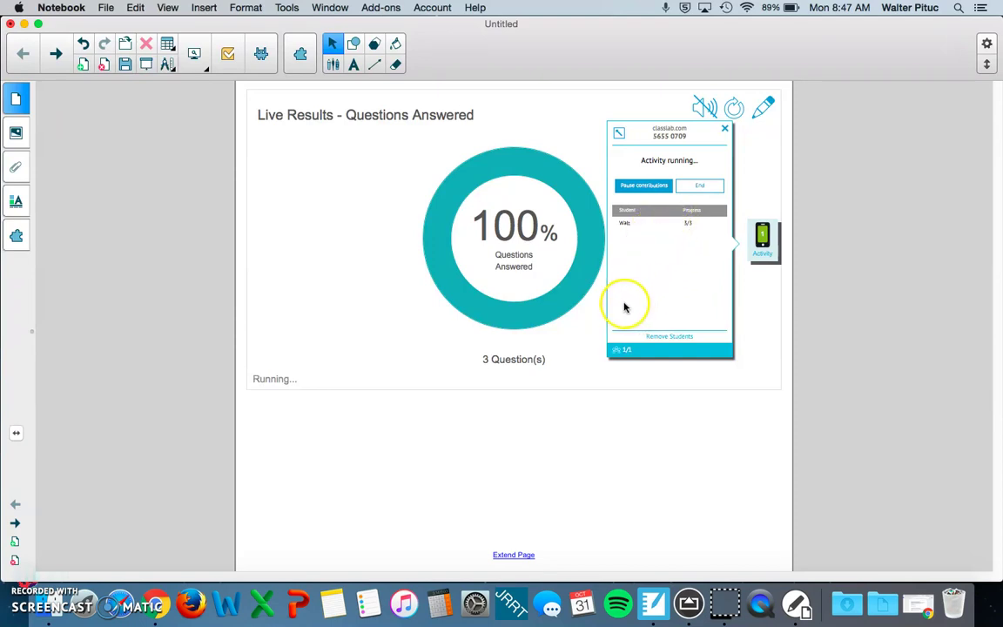
left_click(701, 188)
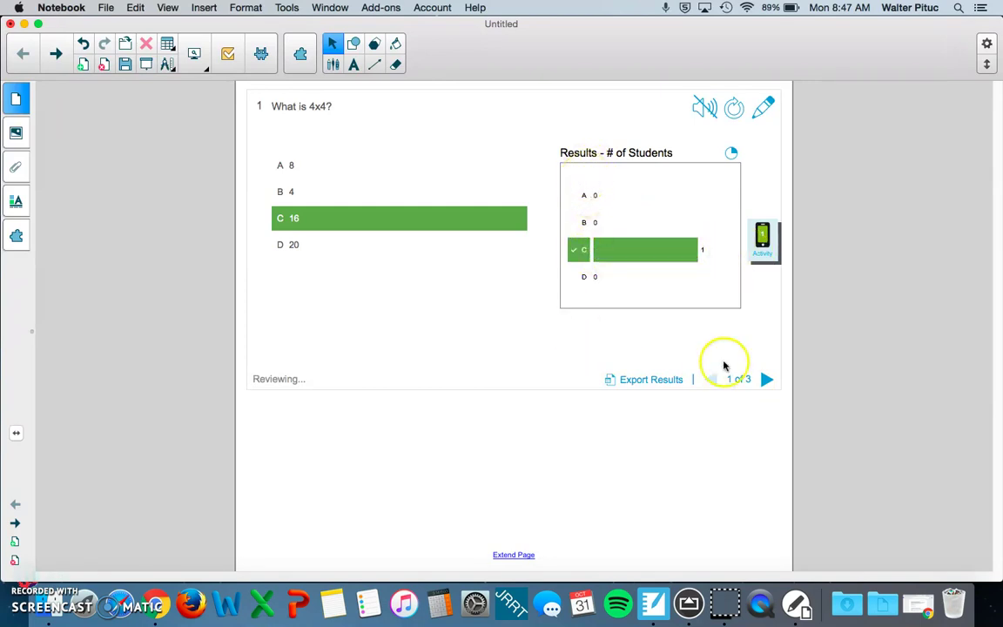
left_click(766, 380)
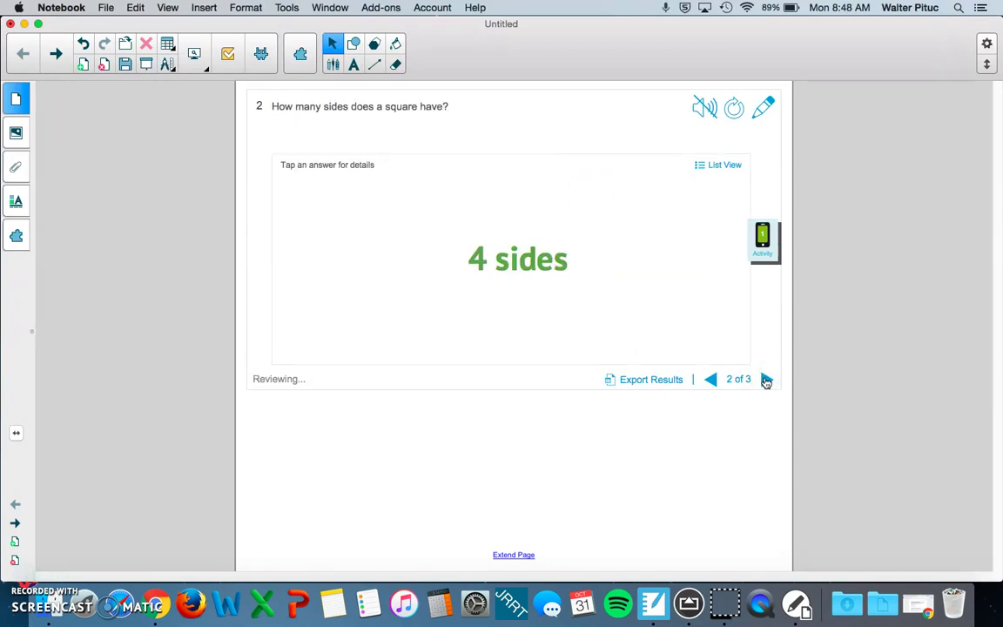
left_click(765, 380)
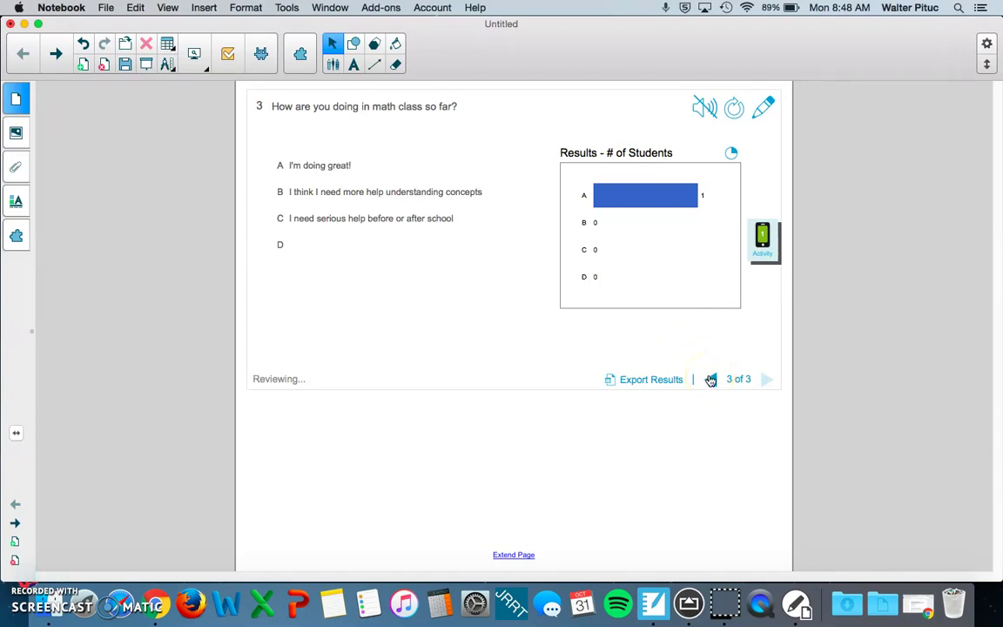
Step: Export the results, naming the file 'Math Quiz 10-31-16.xlsx', and save it to the Desktop
left_click(633, 382)
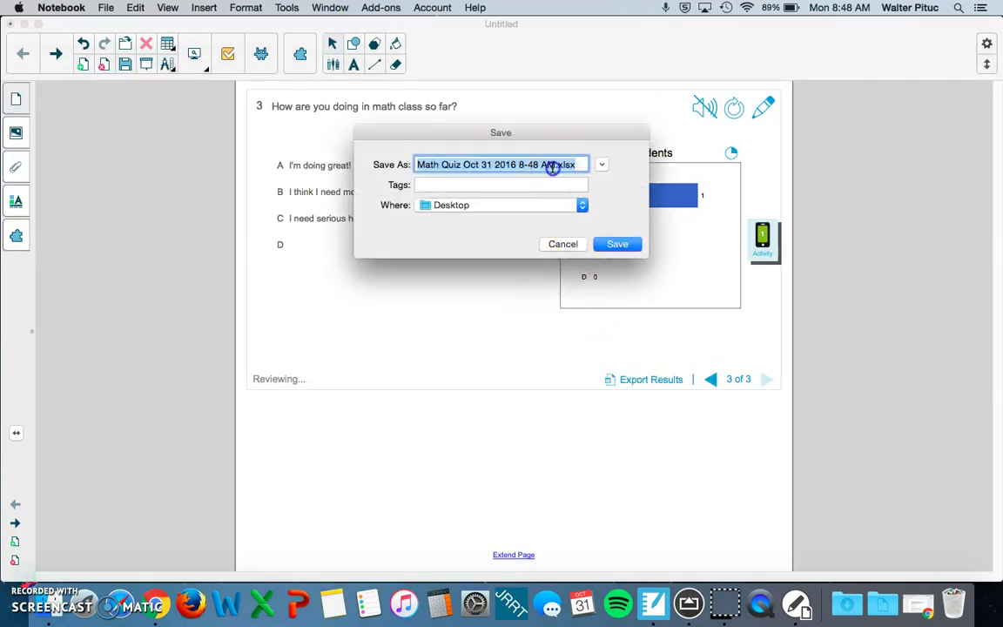
left_click_drag(554, 164, 375, 127)
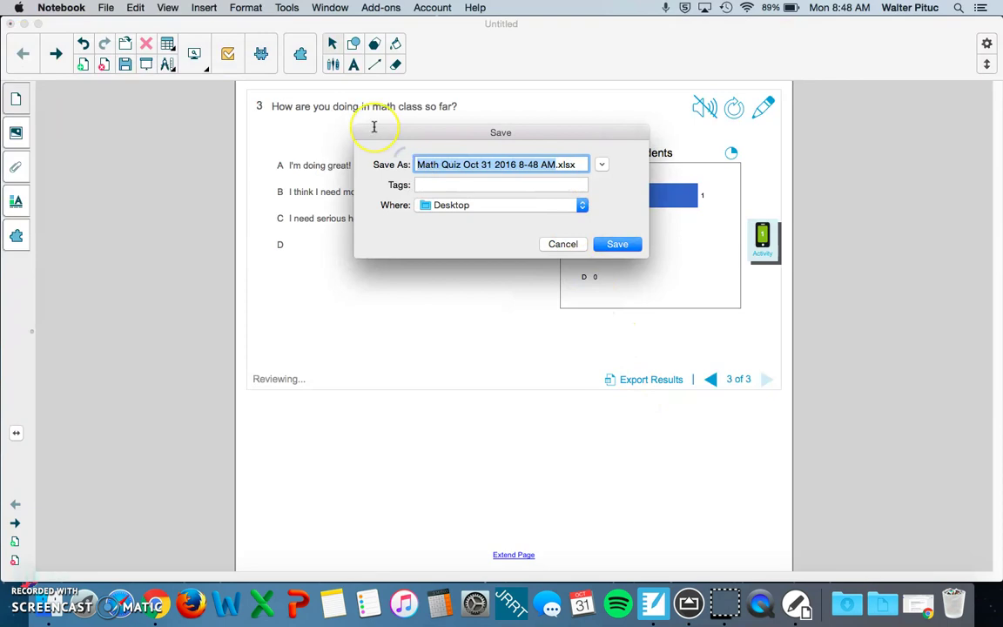
type("Math")
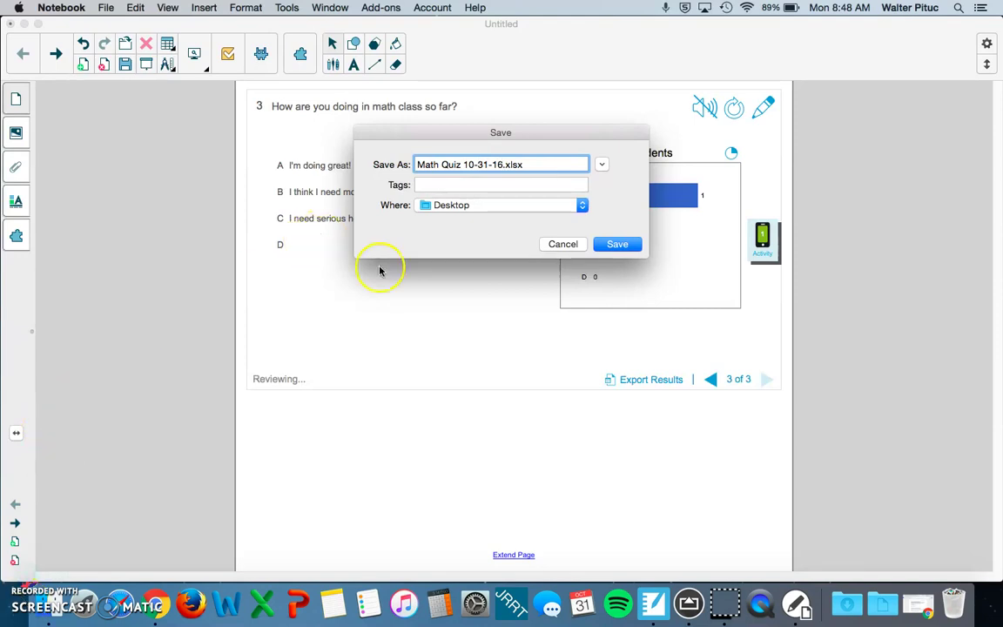
left_click(516, 163)
left_click(516, 164)
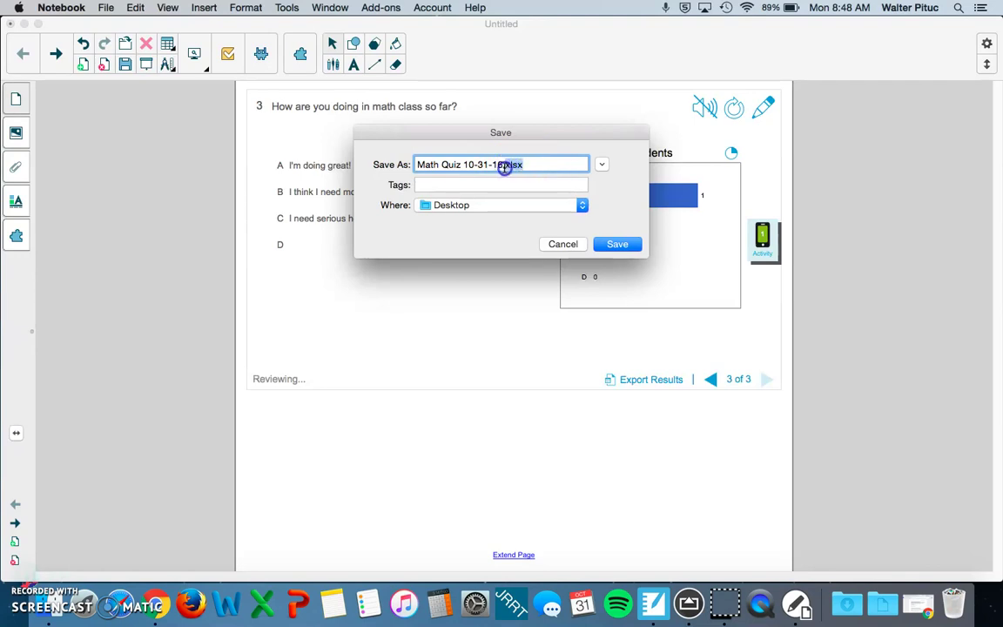
left_click(525, 166)
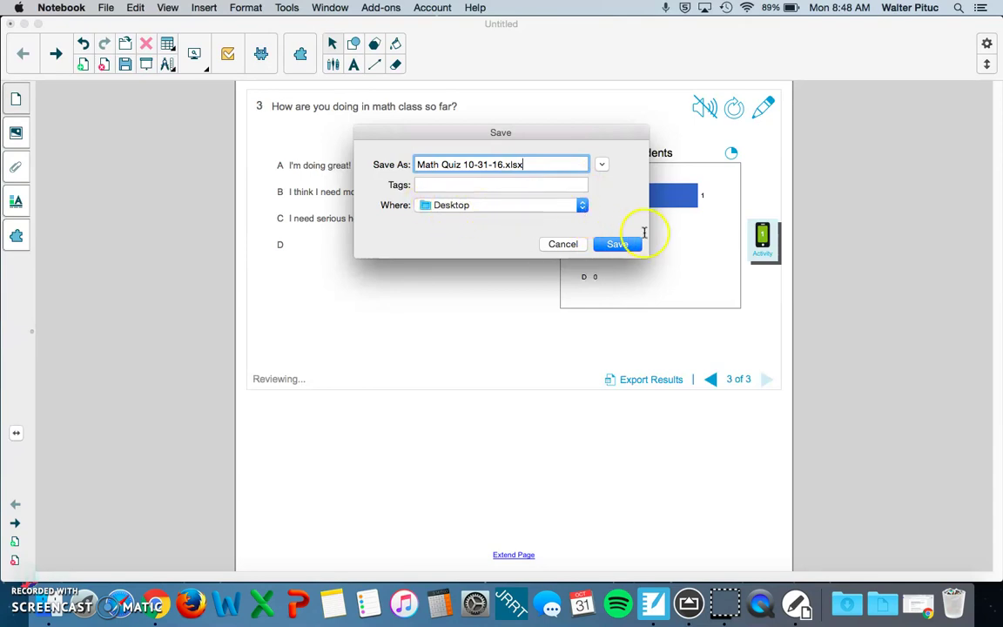
left_click(626, 243)
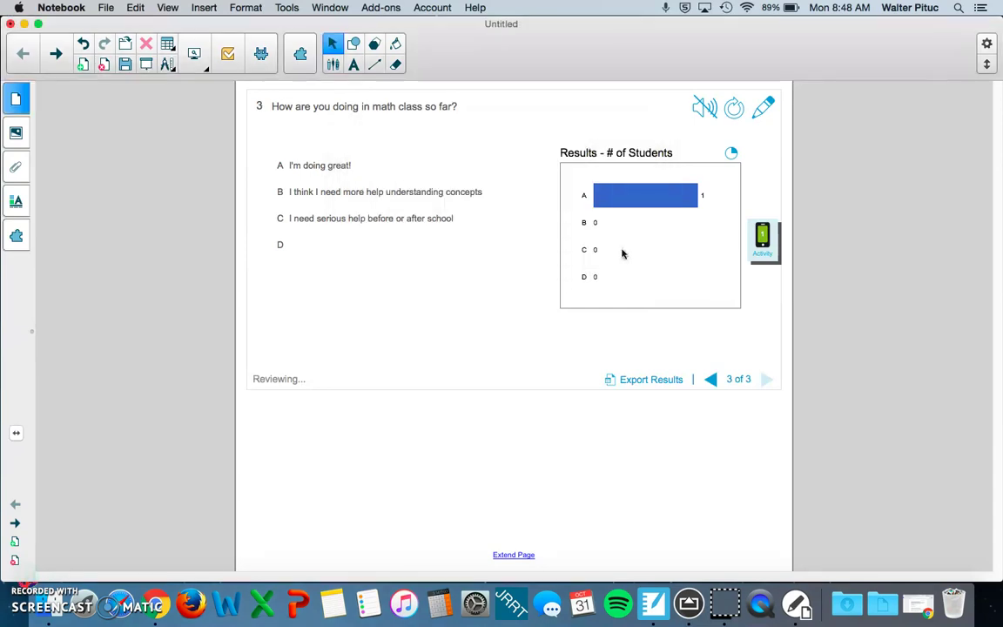
Step: Reveal the desktop and select the exported Math Quiz 10-31-16.xlsx spreadsheet
key("F11")
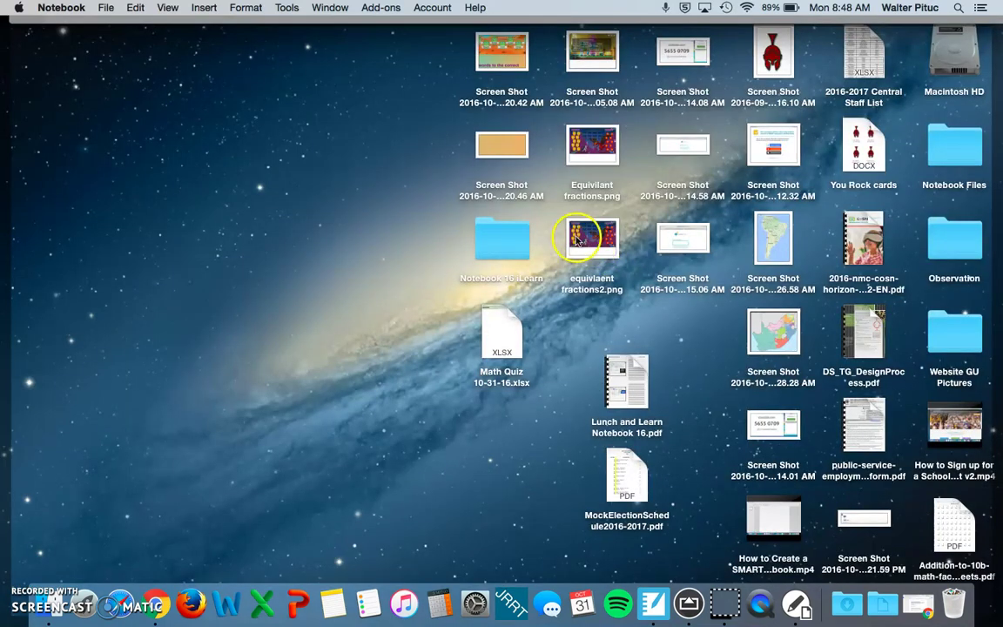
left_click(502, 346)
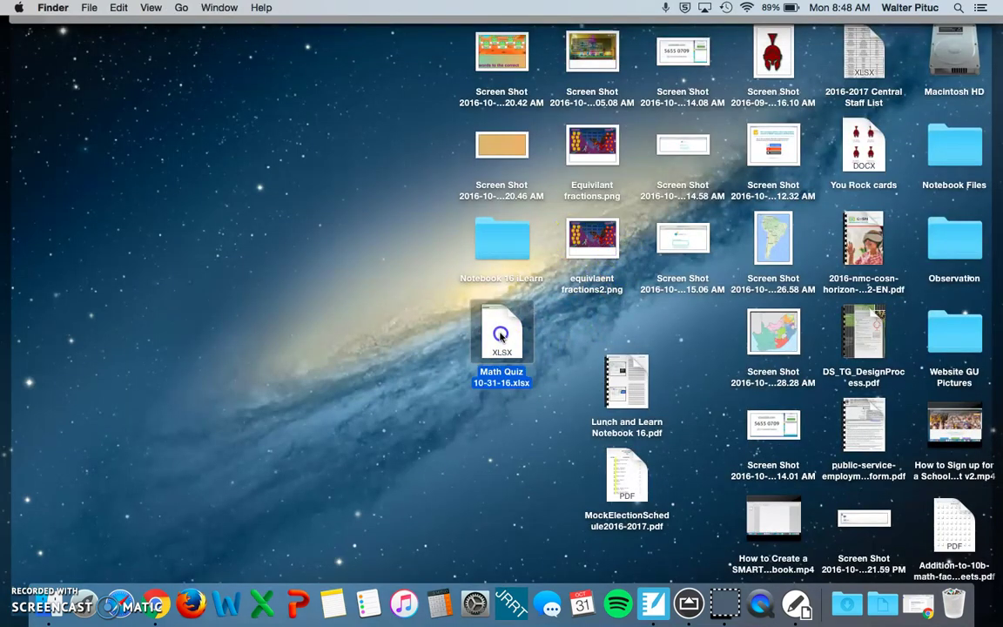